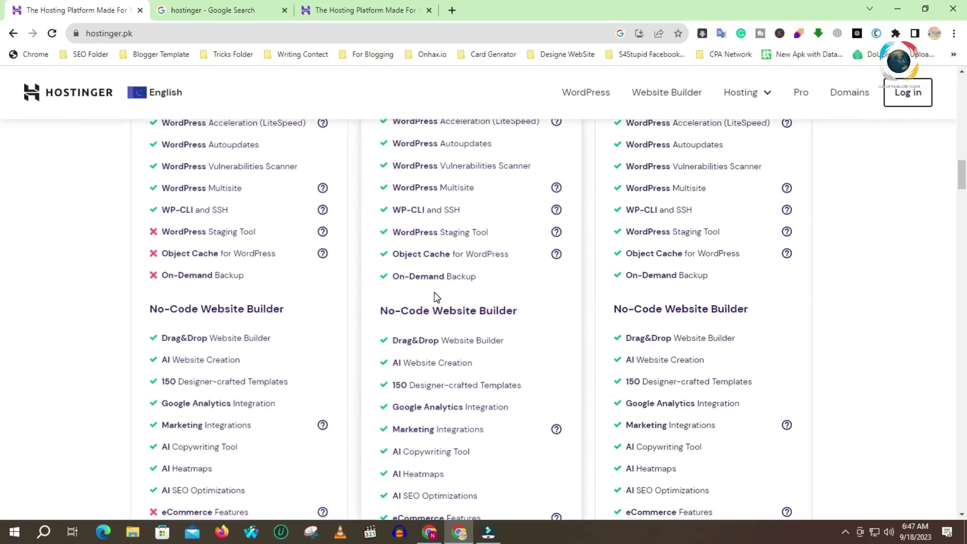
Compare the WordPress, website builder, security and support features of the Premium, Business and Cloud Startup plans.
scroll(439, 340, "down", 2)
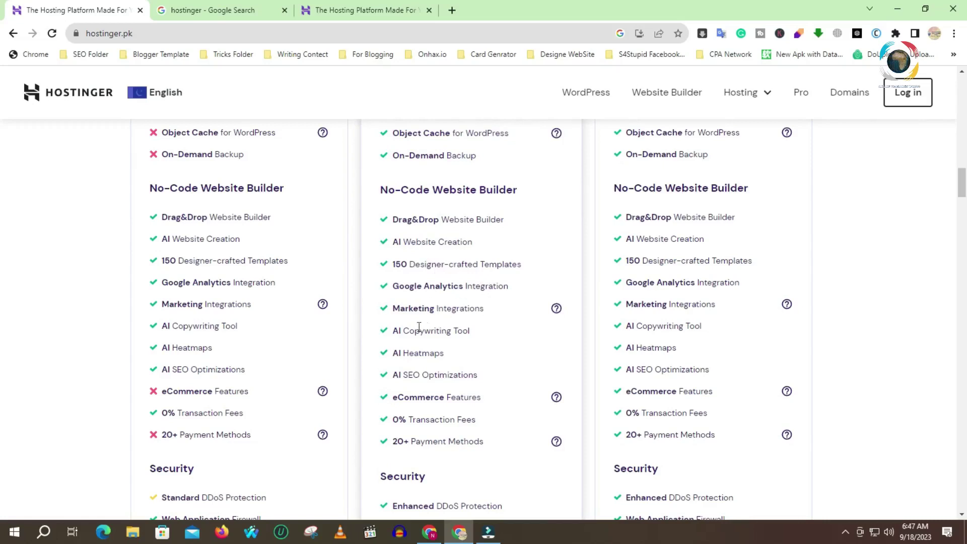
scroll(407, 325, "down", 2)
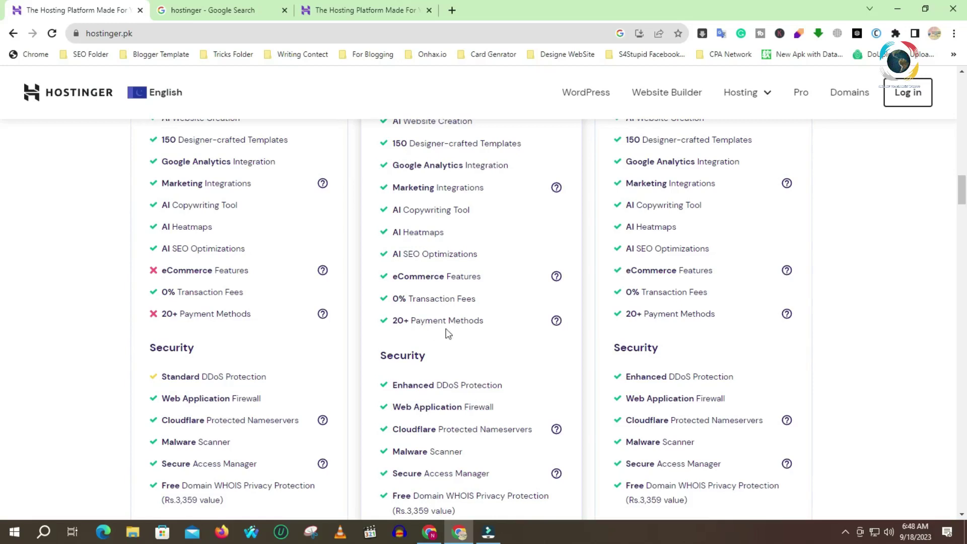
scroll(417, 333, "down", 1)
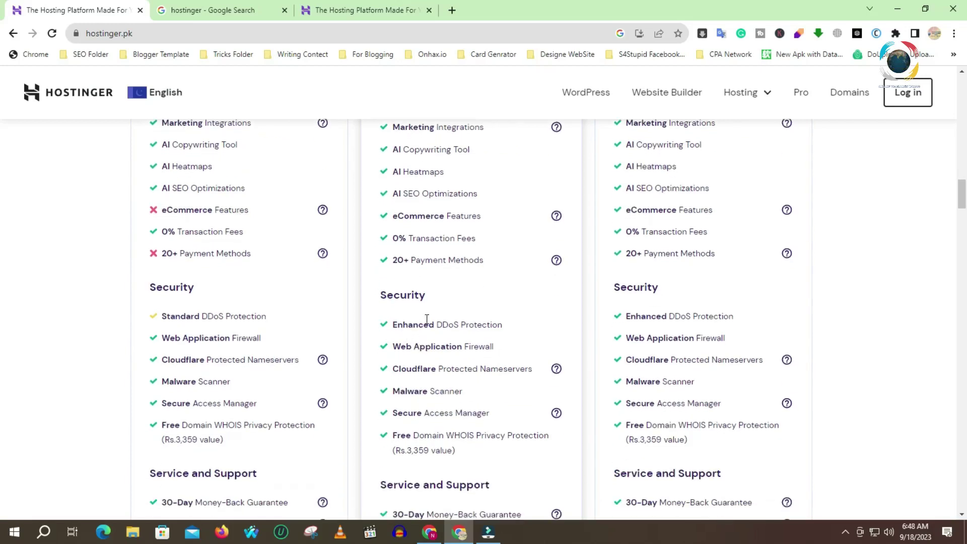
scroll(425, 320, "down", 1)
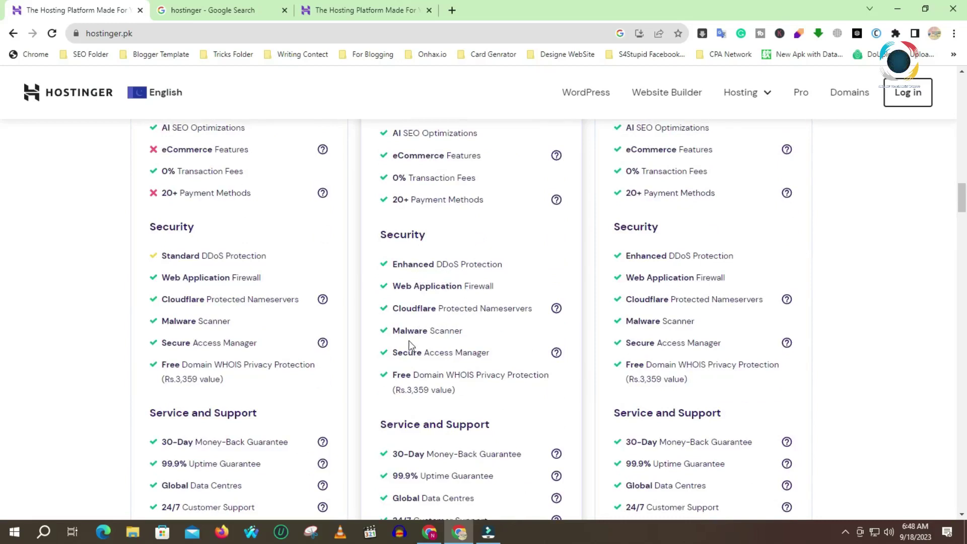
scroll(413, 340, "down", 1)
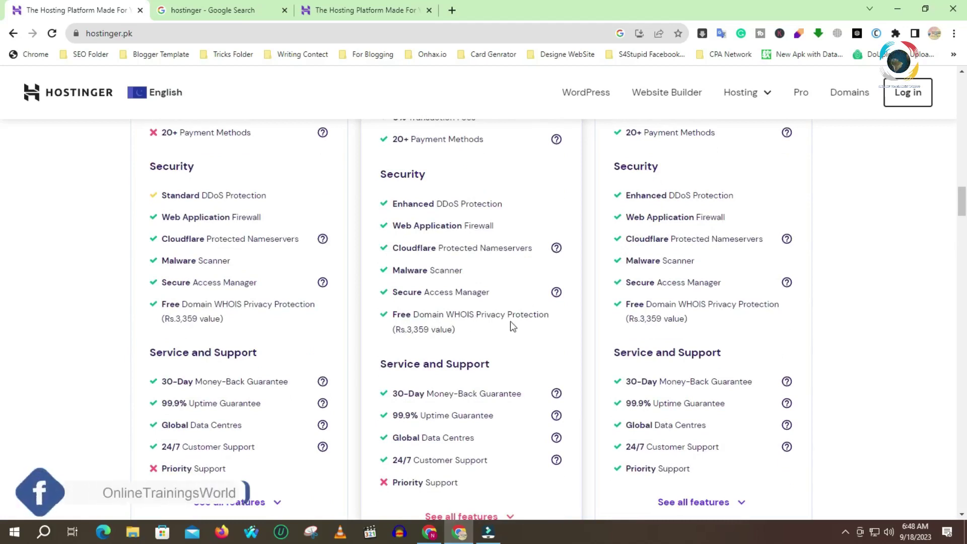
scroll(418, 358, "down", 1)
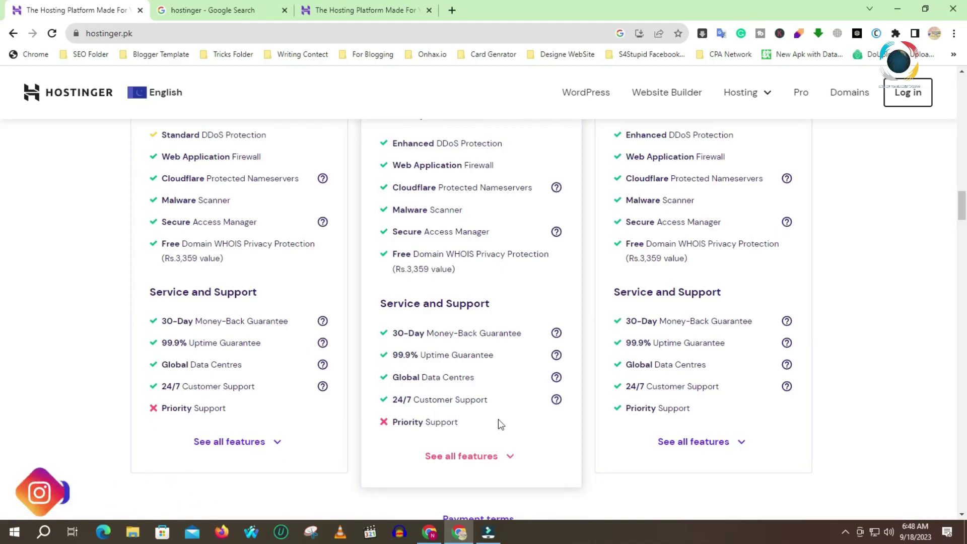
scroll(496, 428, "down", 2)
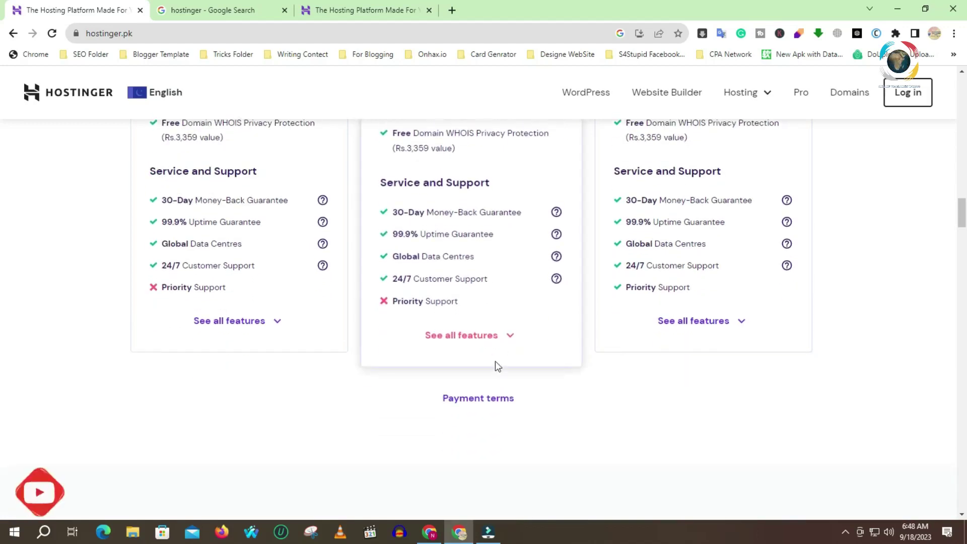
left_click(486, 336)
Add the Business hosting plan to the cart.
scroll(491, 348, "up", 15)
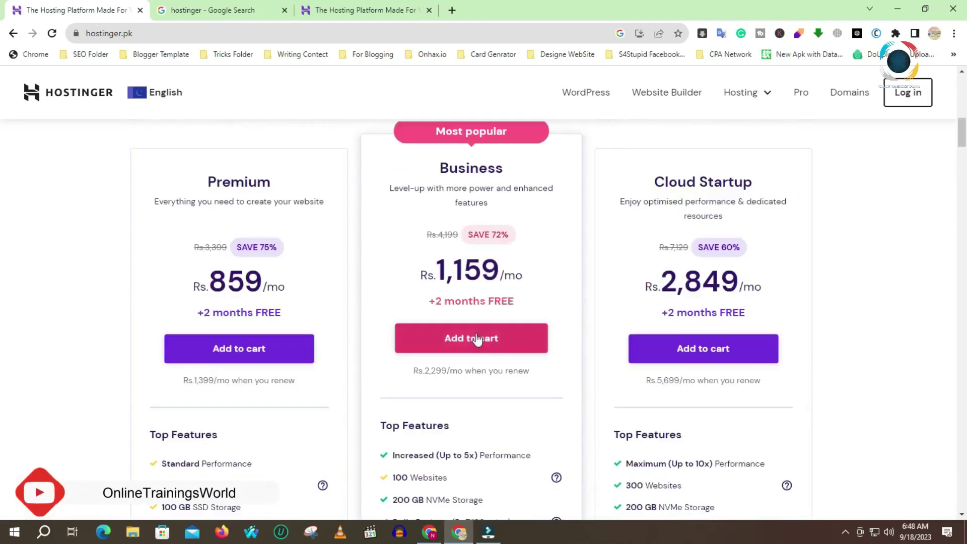
left_click(471, 338)
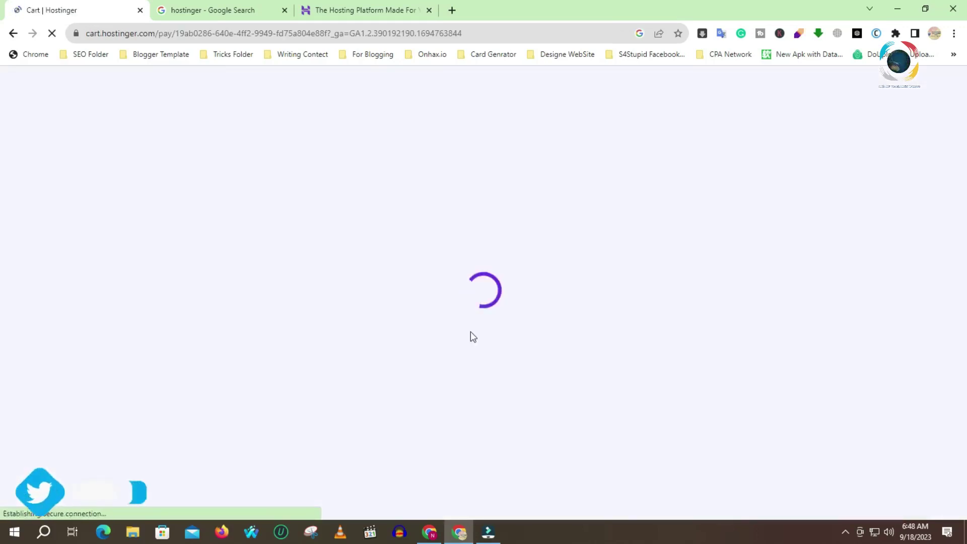
Review the cart's billing periods, account creation section and payment options for Business Web Hosting.
scroll(638, 278, "down", 7)
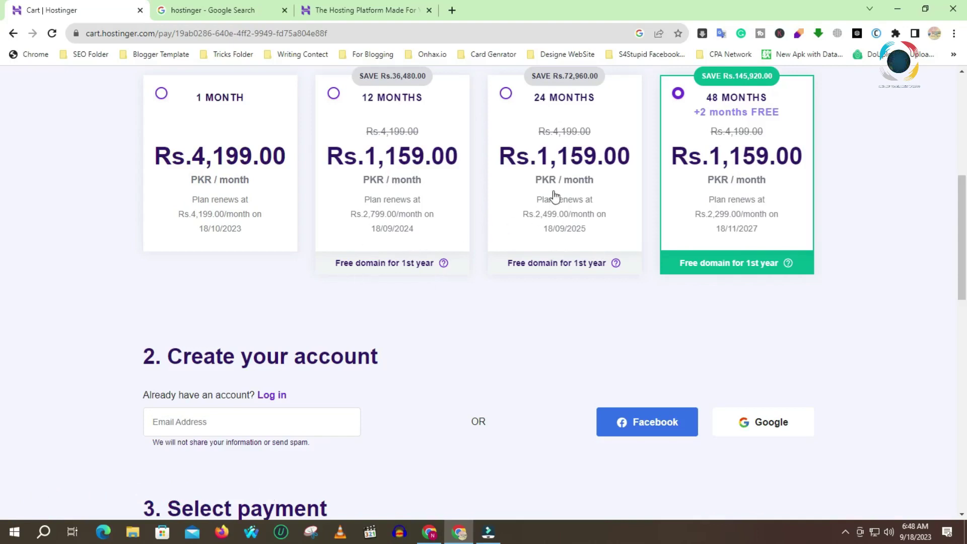
scroll(225, 275, "up", 2)
scroll(225, 275, "up", 2)
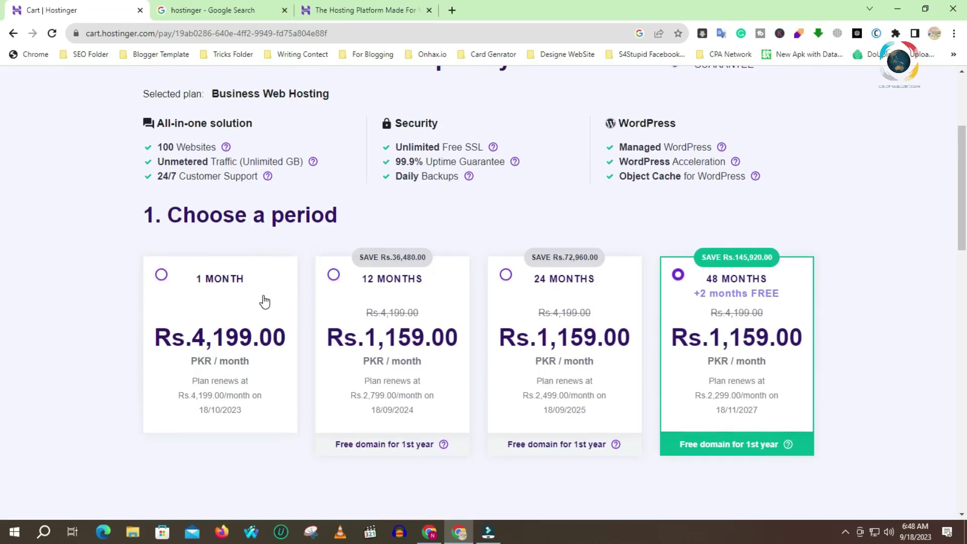
scroll(334, 302, "down", 5)
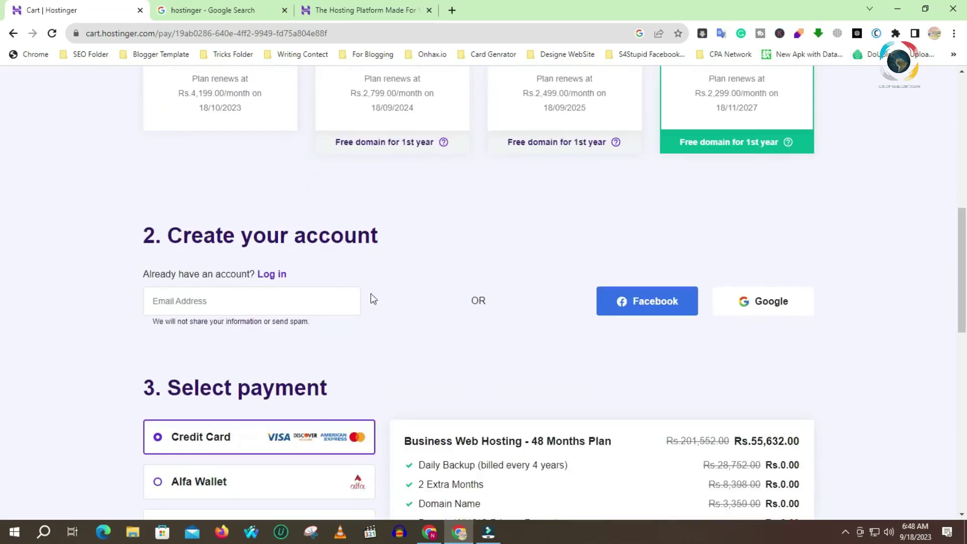
scroll(419, 314, "down", 3)
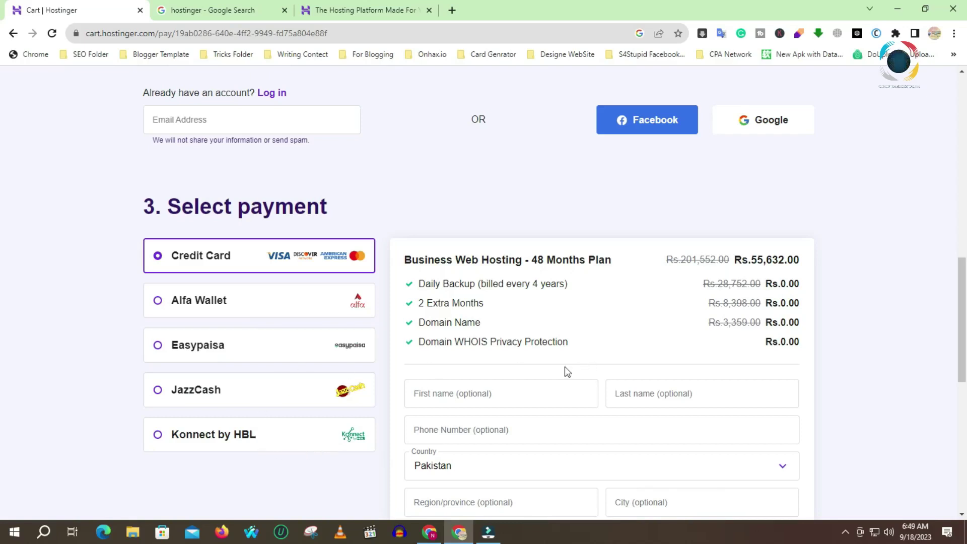
scroll(573, 373, "up", 8)
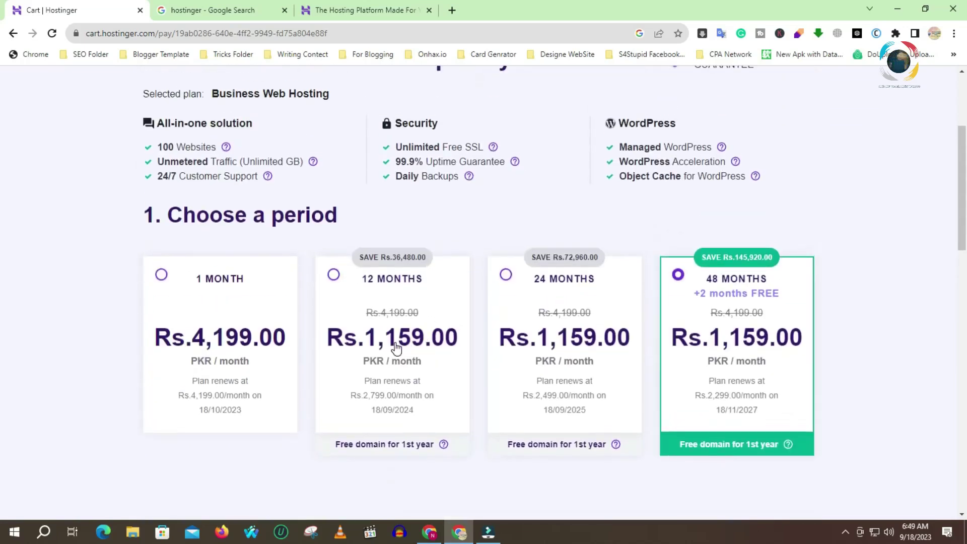
Choose the 12-month billing period for Business Web Hosting and check its price in the order summary.
left_click(395, 344)
scroll(505, 358, "down", 5)
scroll(511, 356, "down", 3)
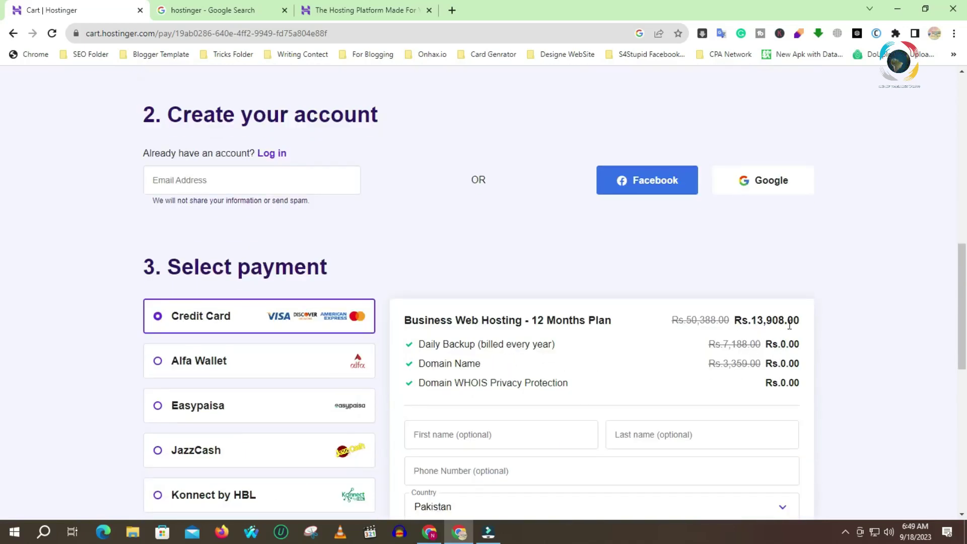
In the other open Hostinger site, add the Business plan to the cart and review its dollar-priced order summary.
left_click(331, 7)
scroll(494, 227, "down", 3)
left_click(482, 217)
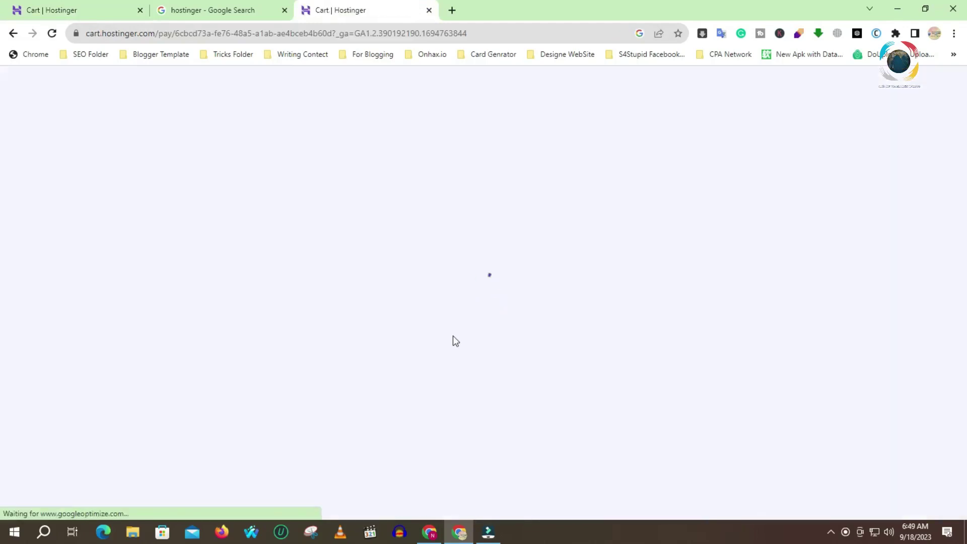
scroll(452, 335, "down", 10)
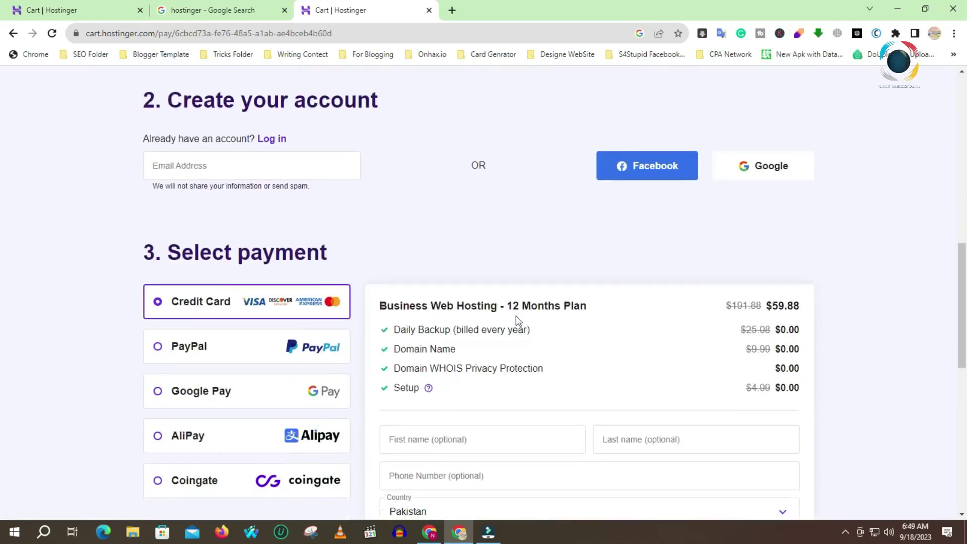
scroll(683, 272, "down", 3)
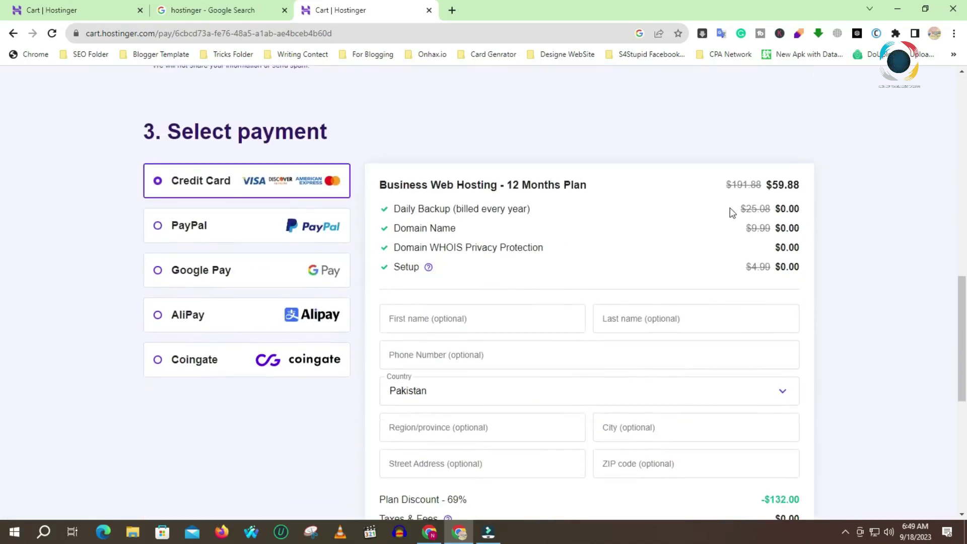
Search Google for "dollar to pkr" and convert 59 US dollars to Pakistani rupees.
left_click(452, 10)
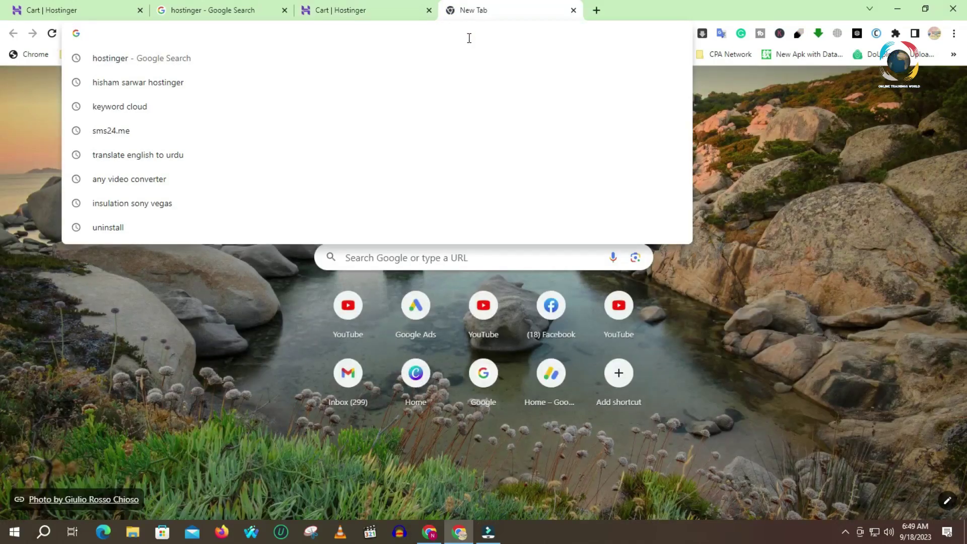
type("do")
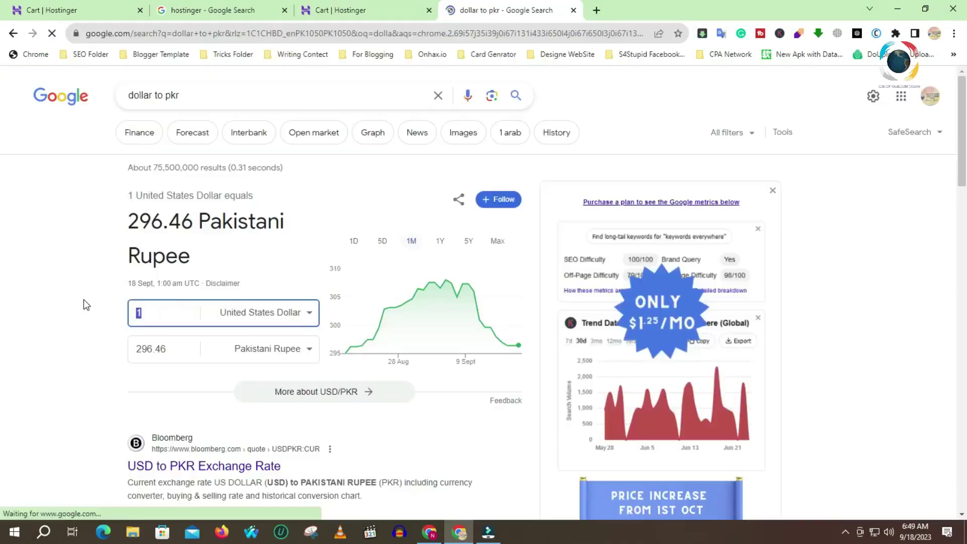
type("59")
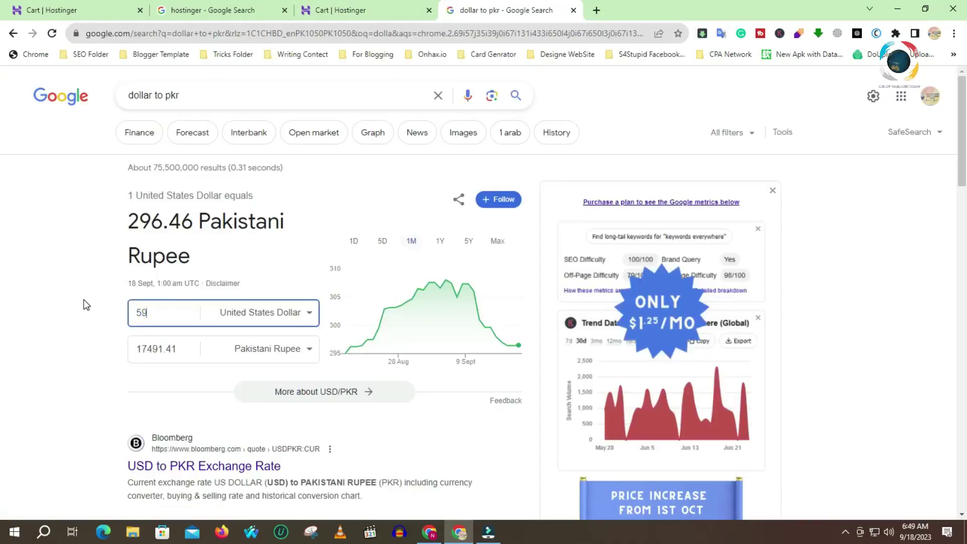
Return to the dollar-priced cart and examine its billing periods, payment methods, plan discount and total.
left_click(347, 10)
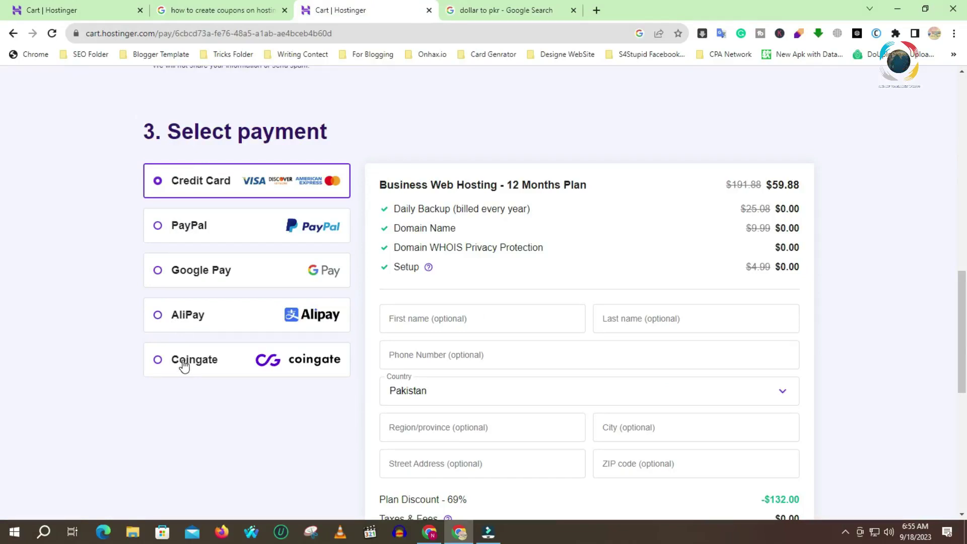
scroll(350, 360, "up", 7)
scroll(351, 352, "up", 1)
scroll(348, 347, "down", 8)
scroll(416, 399, "down", 2)
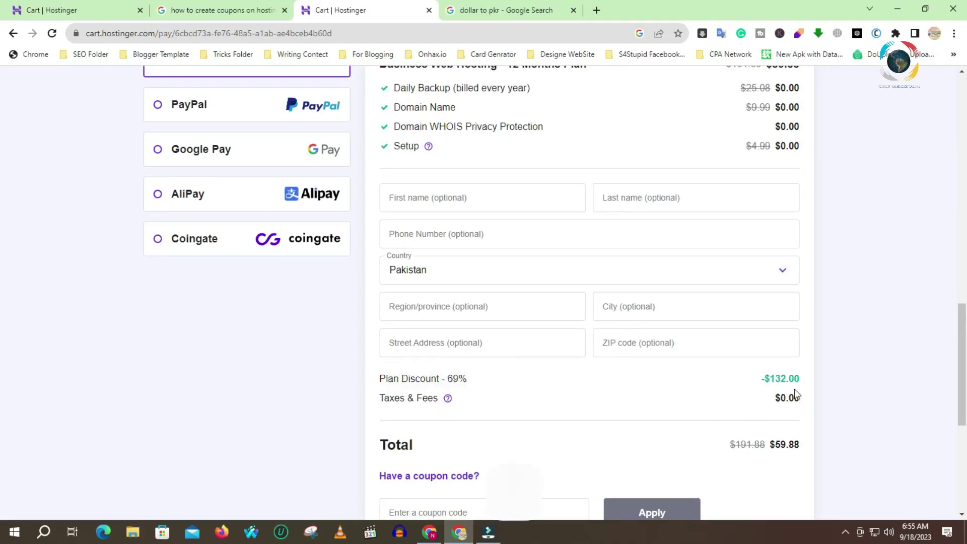
scroll(654, 400, "up", 15)
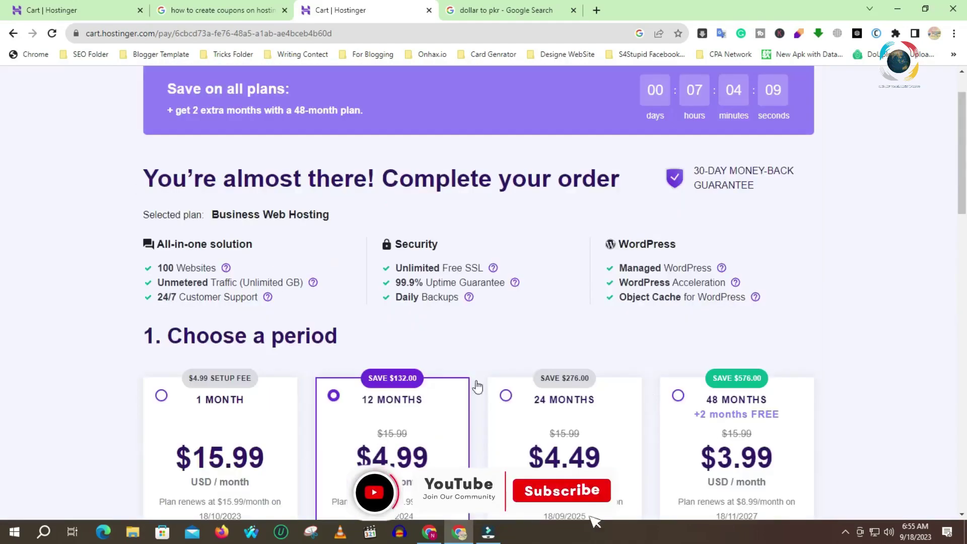
scroll(744, 423, "down", 13)
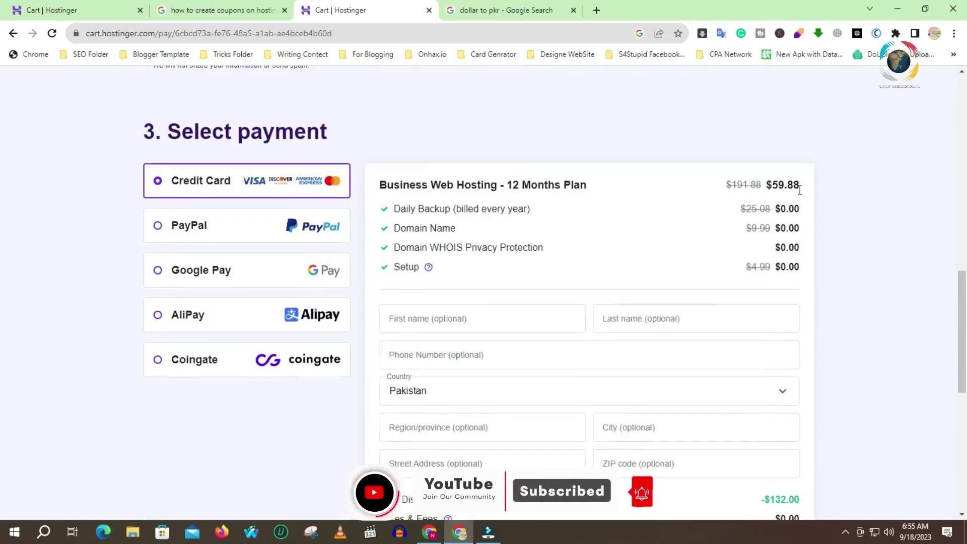
scroll(503, 403, "down", 3)
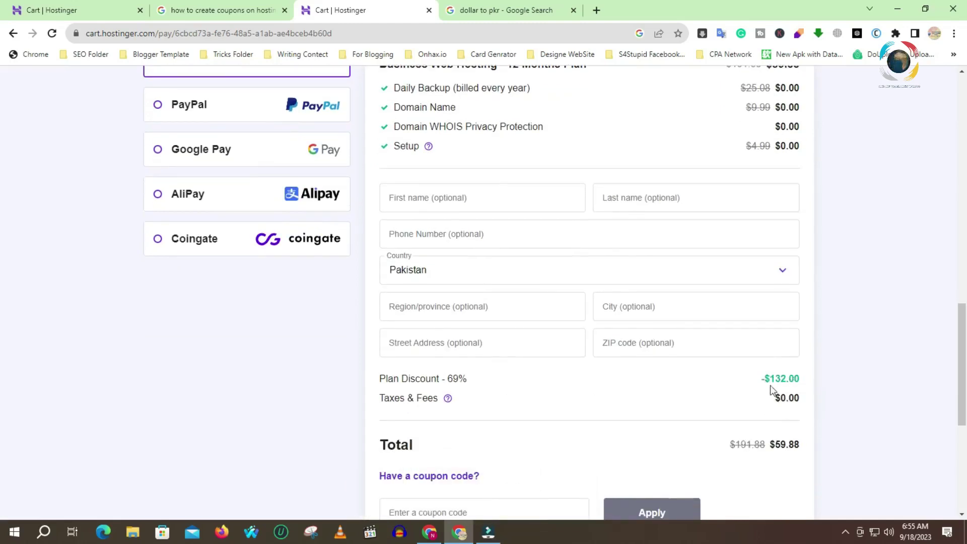
Go back to the rupee-priced cart and review its payment methods, order total and credit card form.
left_click(28, 6)
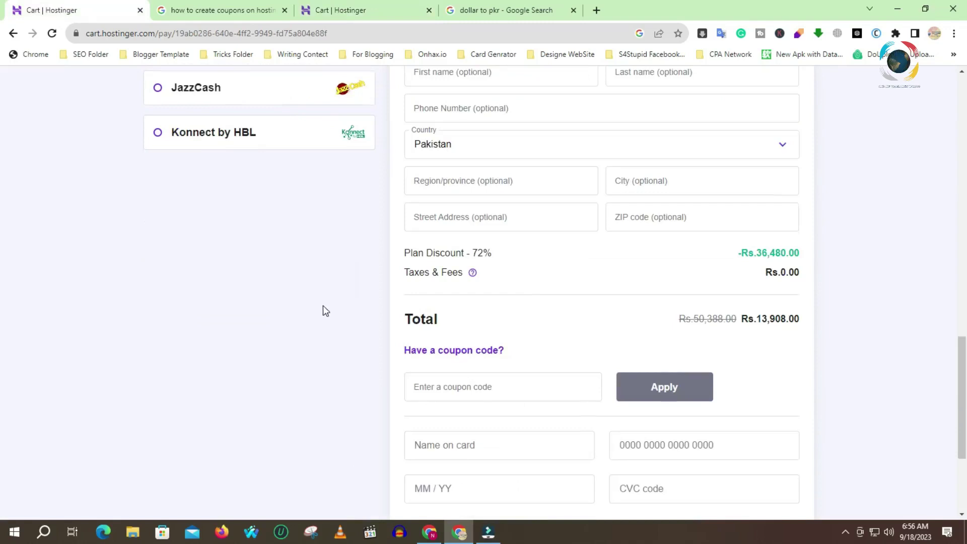
scroll(322, 309, "up", 6)
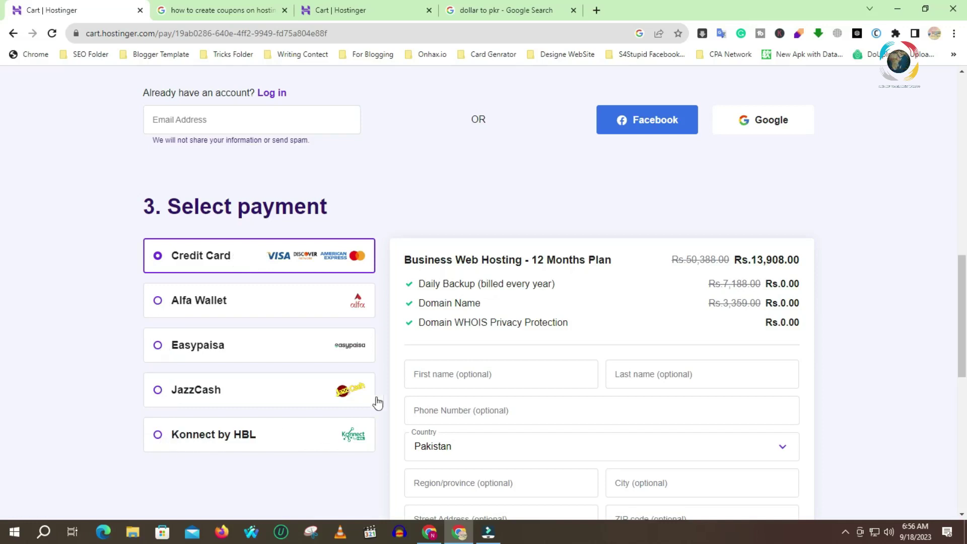
scroll(369, 404, "down", 5)
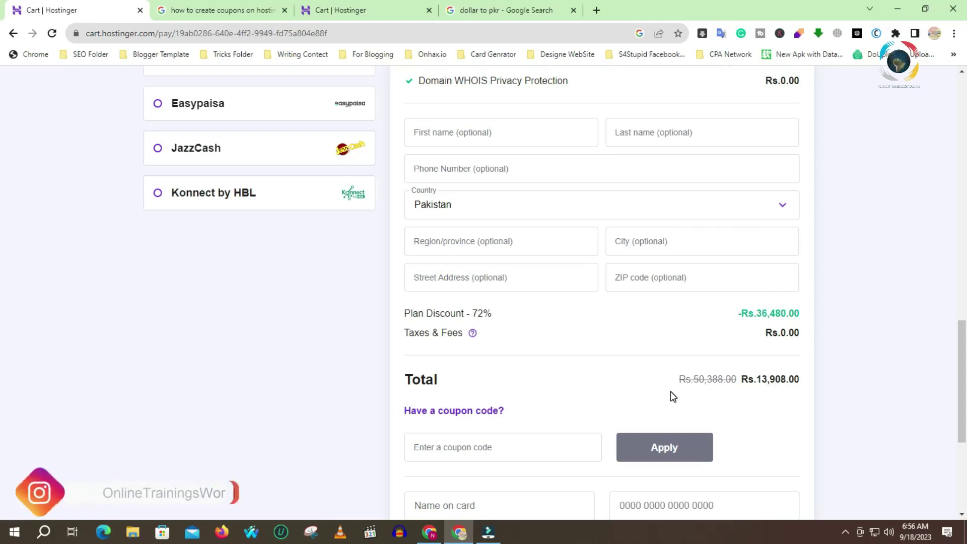
scroll(612, 393, "down", 3)
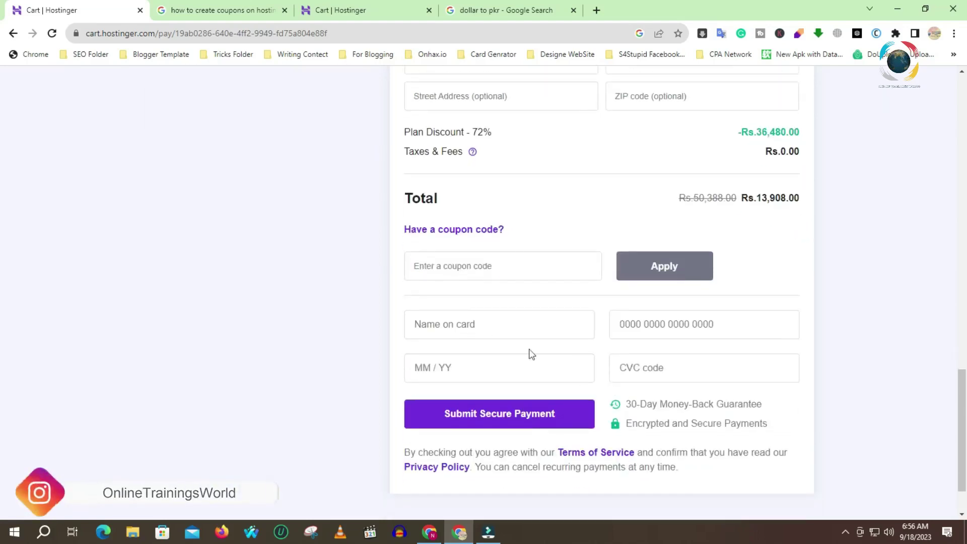
left_click(471, 325)
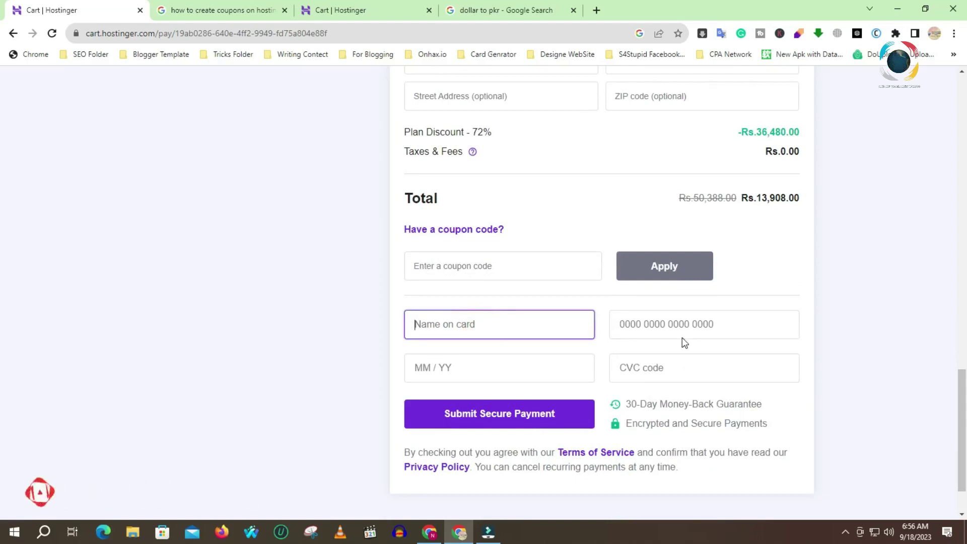
Select JazzCash as the payment method for the 12-month Business Web Hosting order.
scroll(549, 398, "up", 4)
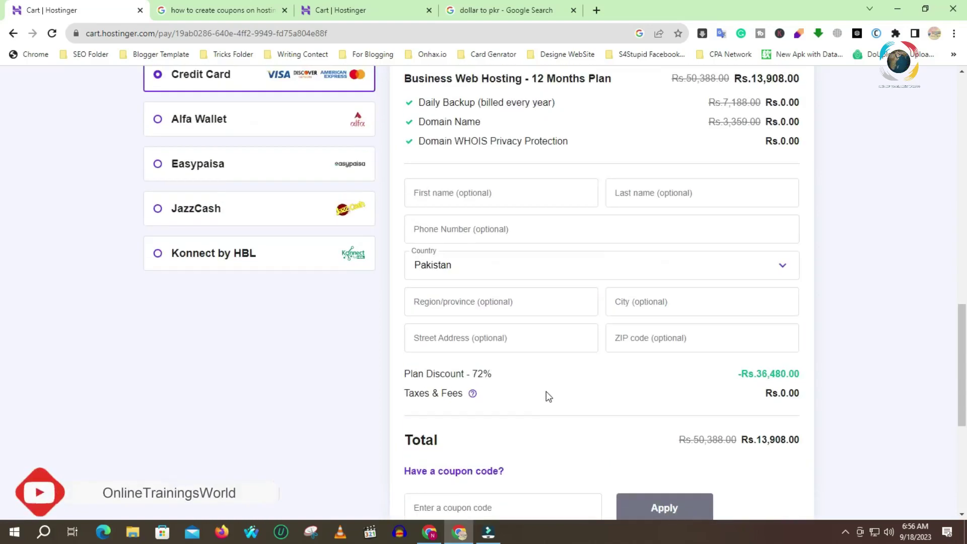
scroll(549, 393, "up", 5)
scroll(289, 352, "down", 2)
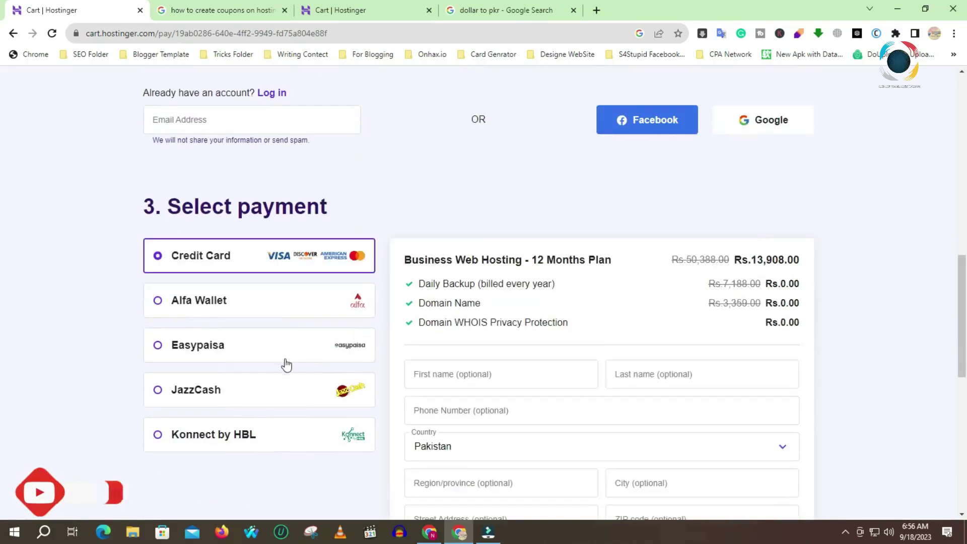
left_click(159, 388)
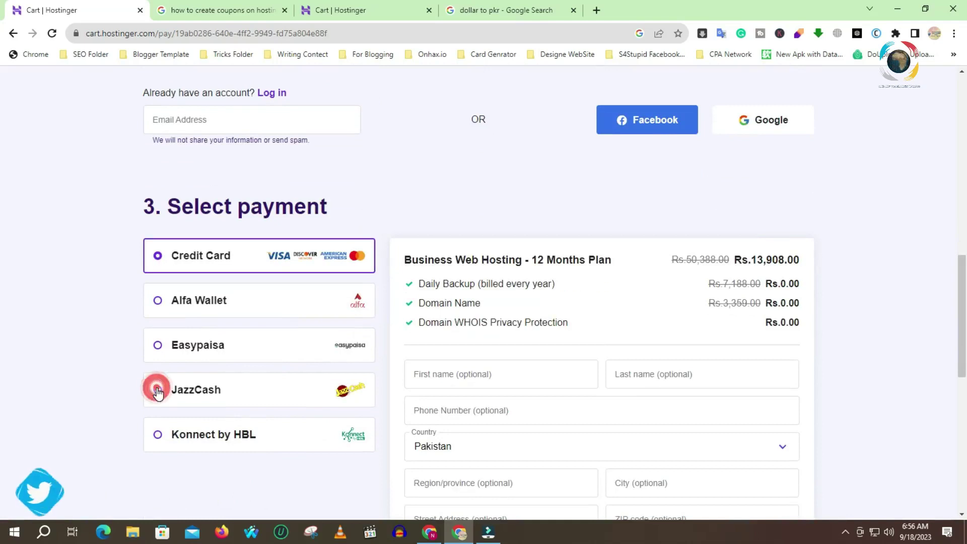
scroll(194, 390, "down", 3)
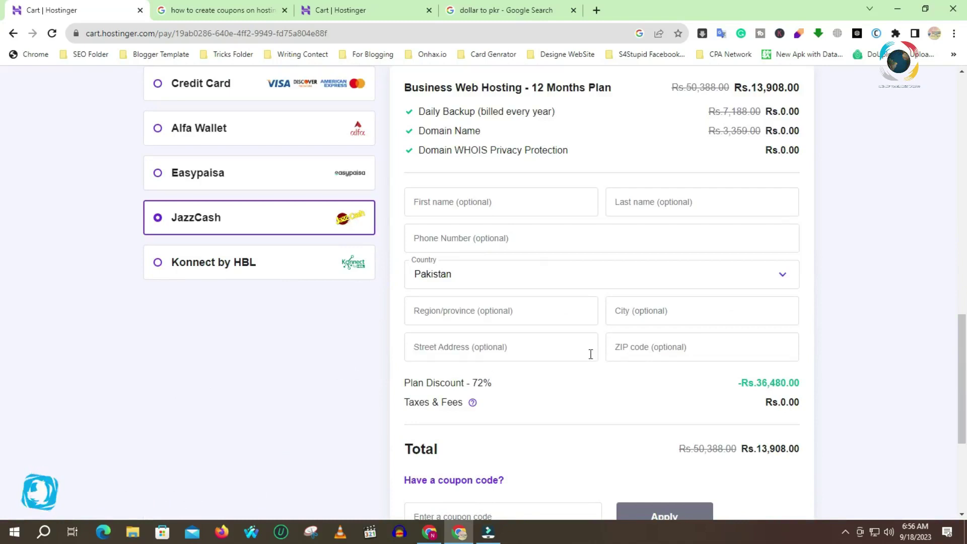
Submit the secure payment for the JazzCash order and choose Google as the way to create the account.
scroll(539, 377, "down", 4)
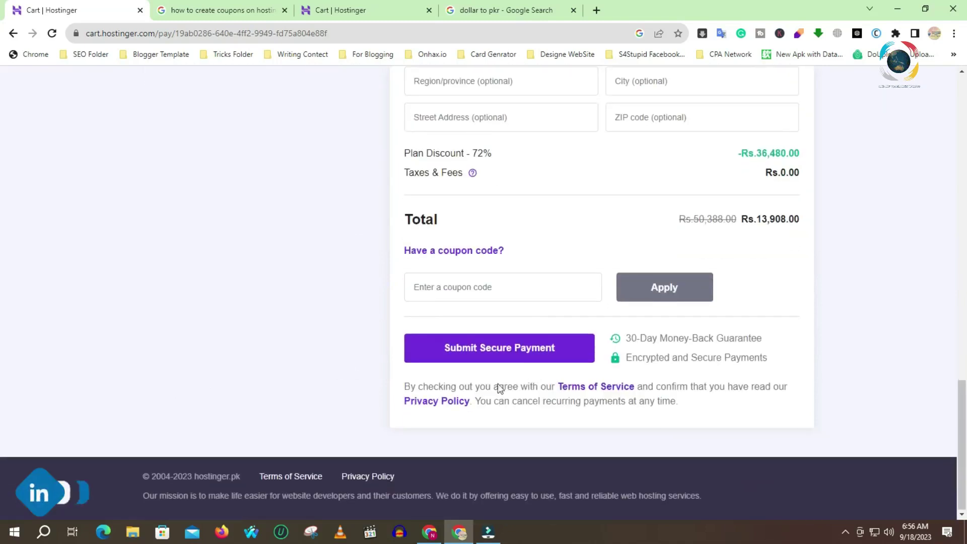
left_click(511, 352)
scroll(212, 172, "up", 2)
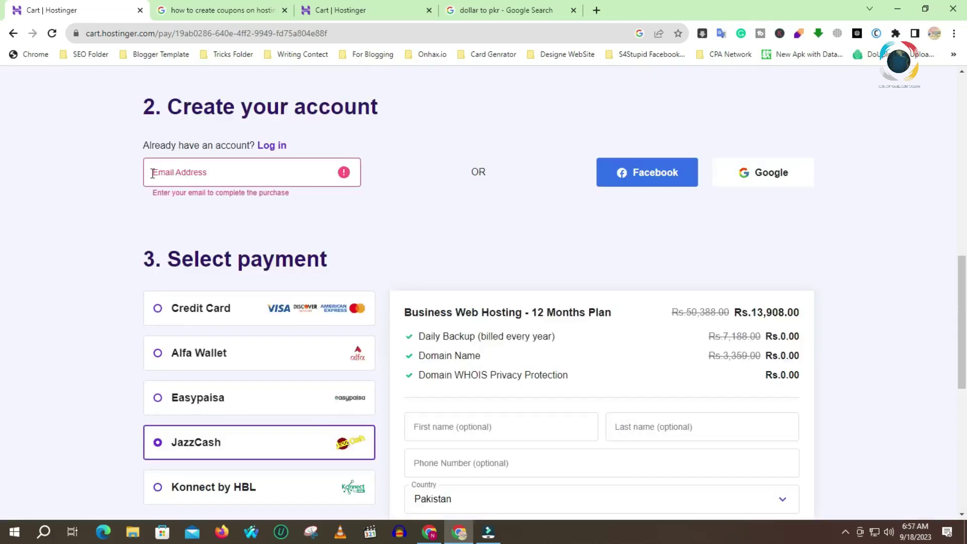
left_click(749, 179)
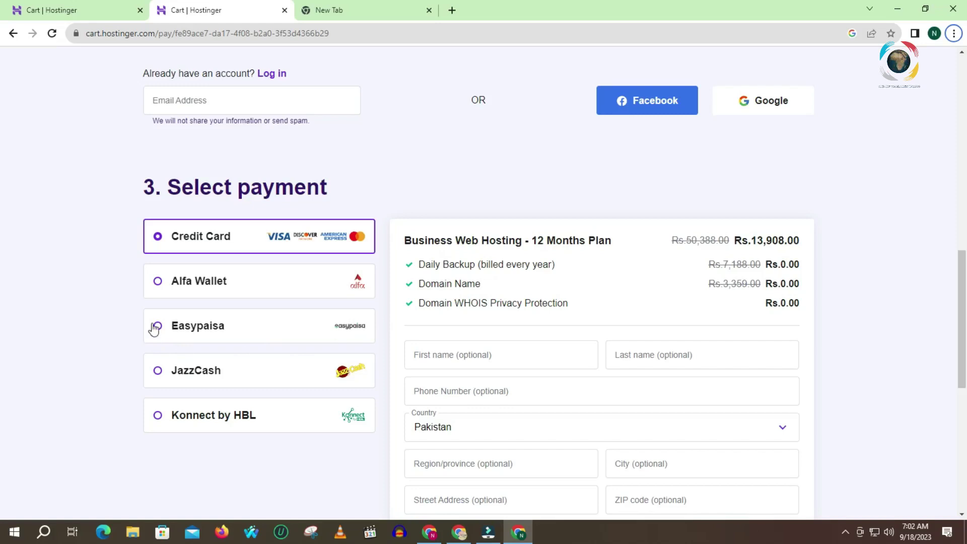
In the cart with the referral discount, select JazzCash as the payment method for the 12-month Business Web Hosting plan.
left_click(157, 370)
scroll(302, 372, "down", 3)
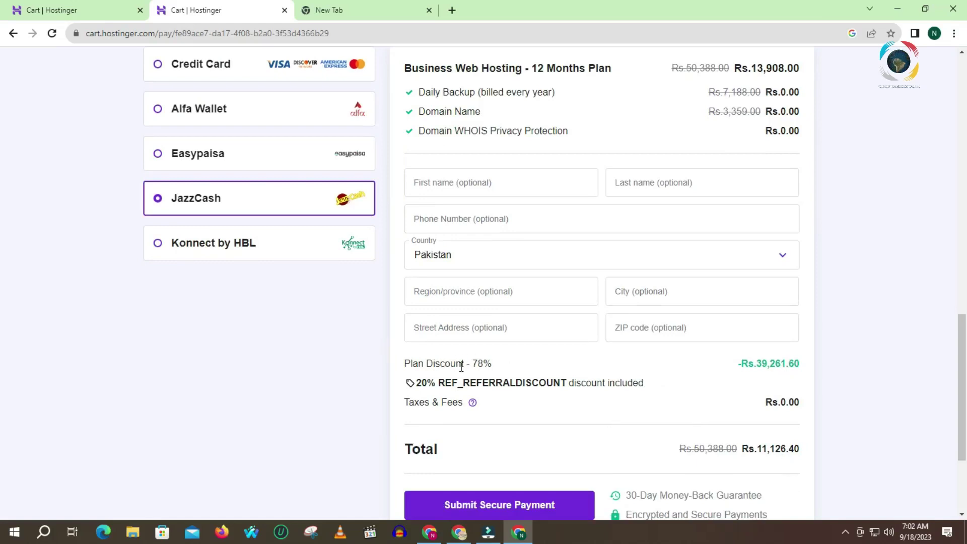
Compare the plan discount percentage in the regular rupee-priced cart with the one in the referral-discounted cart.
left_click(459, 533)
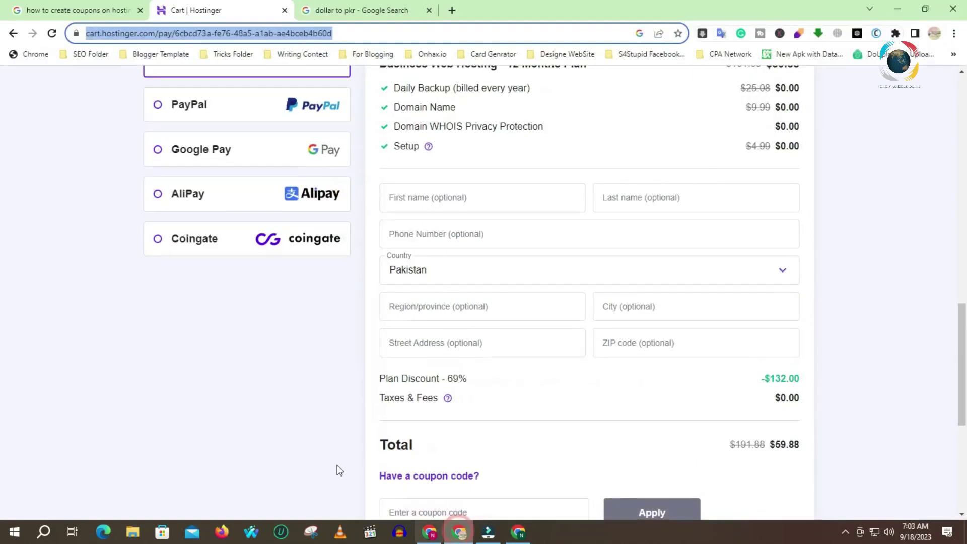
key("alt+Tab")
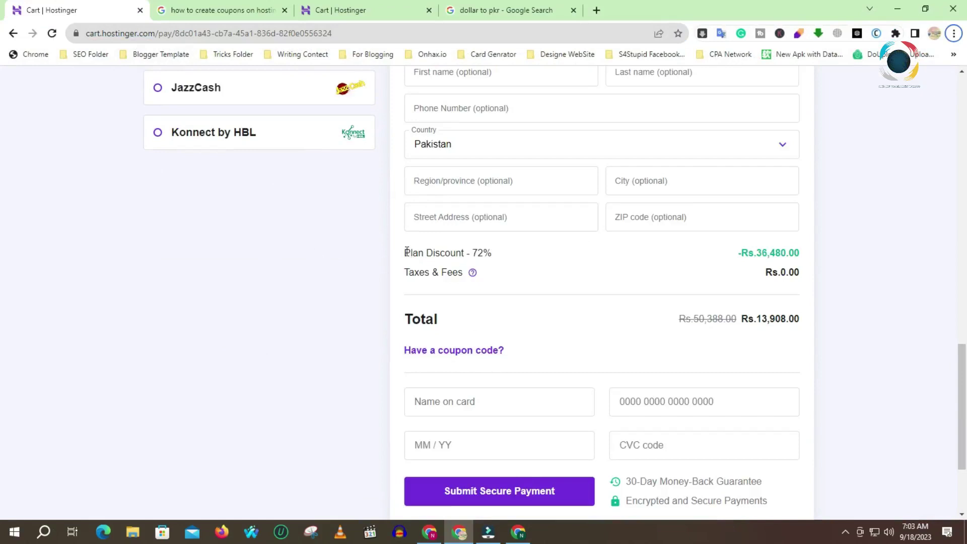
left_click_drag(406, 251, 462, 253)
double_click(475, 252)
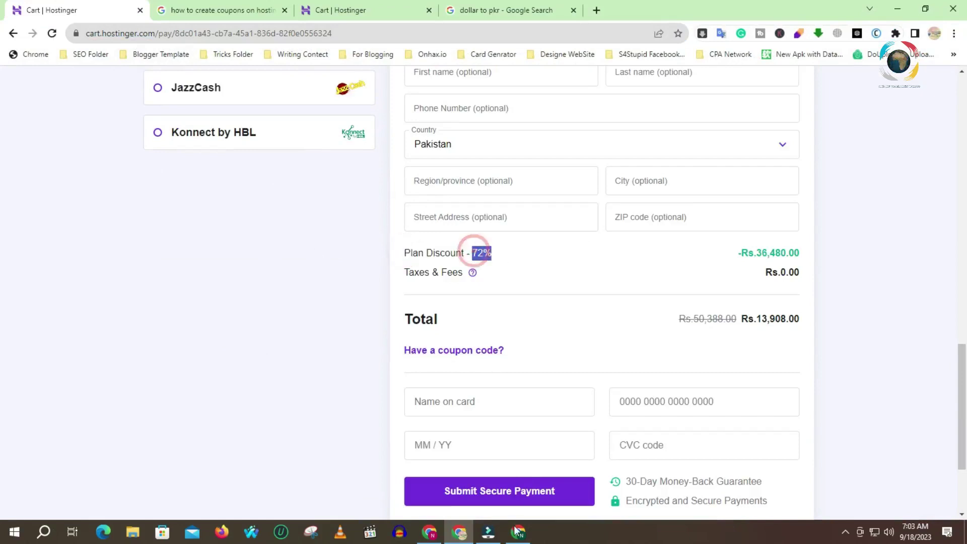
key("alt+Tab")
double_click(475, 363)
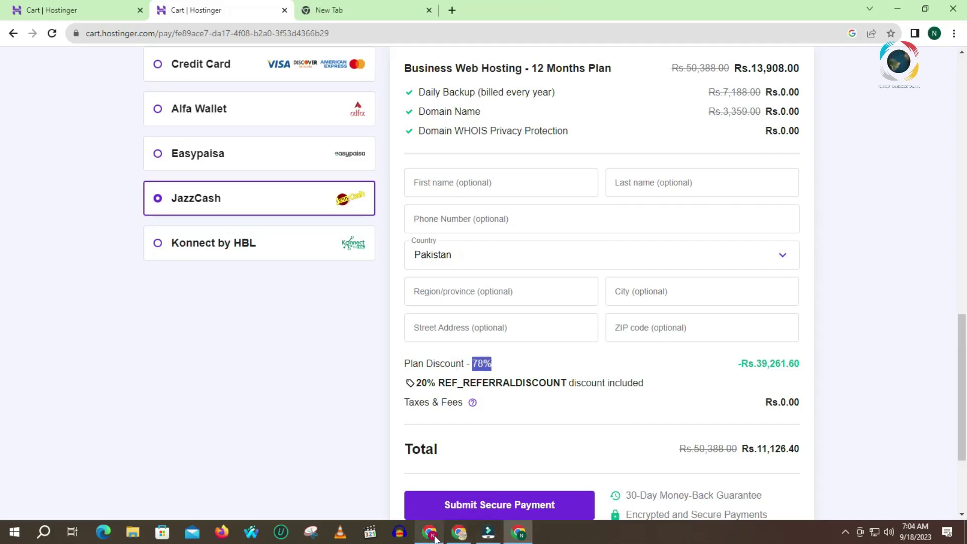
mouse_move(436, 538)
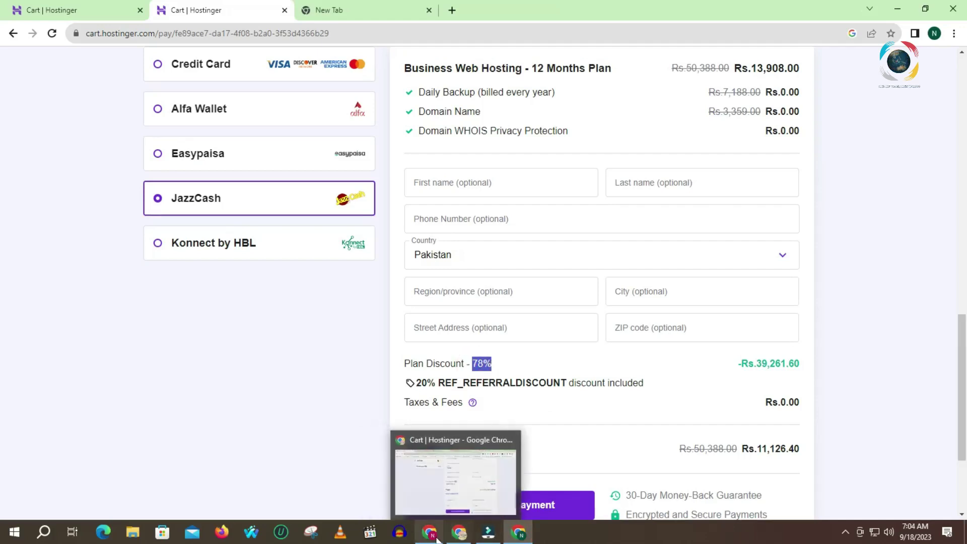
left_click(429, 532)
left_click(460, 532)
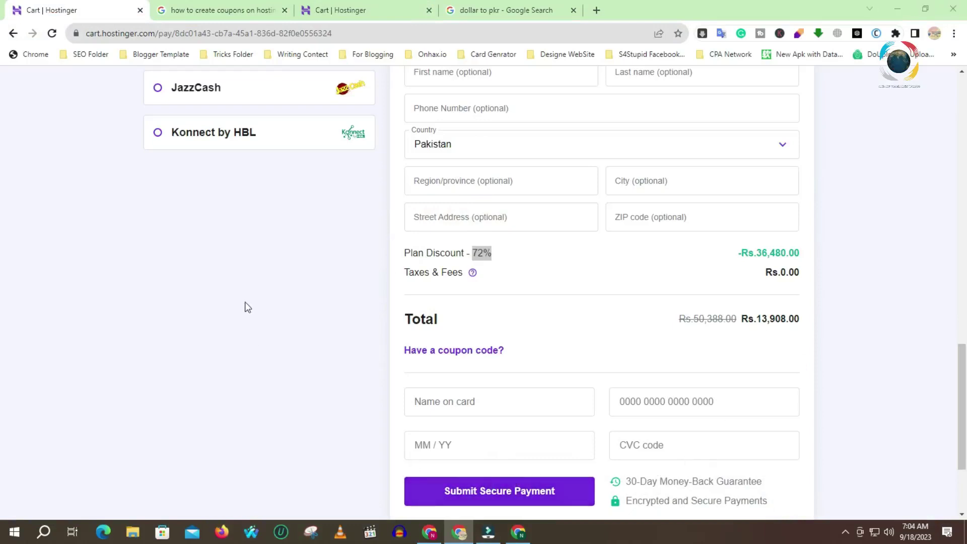
Switch to Calculator and subtract the referral-discounted cart total of 11,126.40 from 12,517.
type("13908")
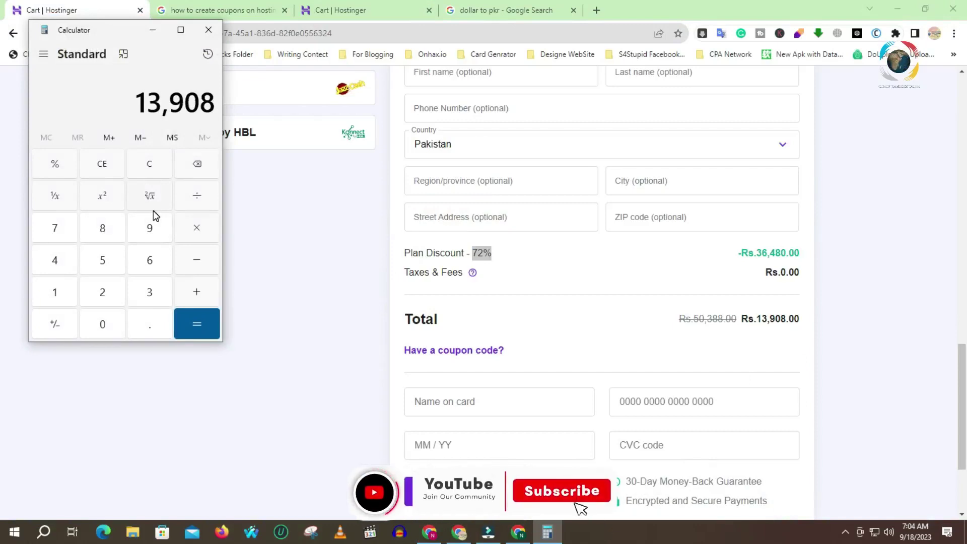
key("BackSpace")
key("Escape")
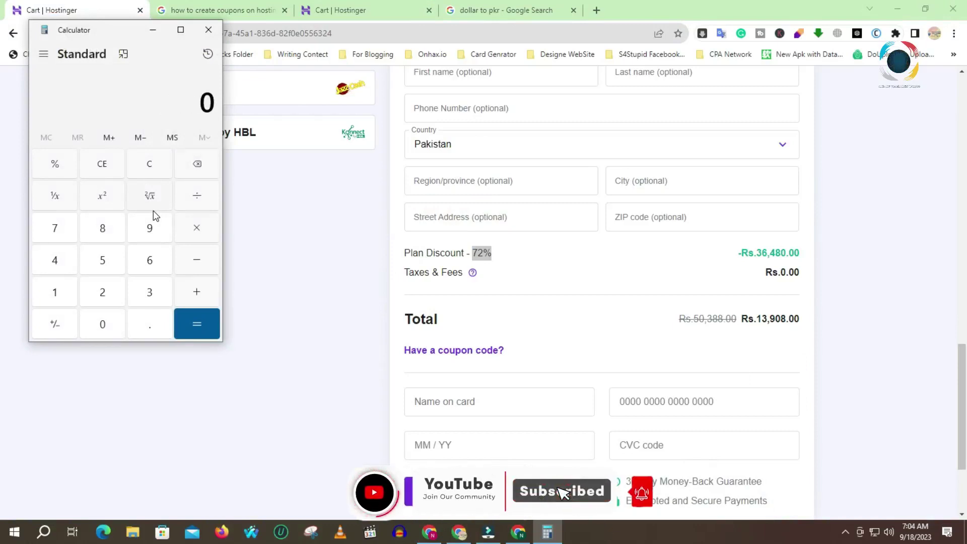
type("12,517")
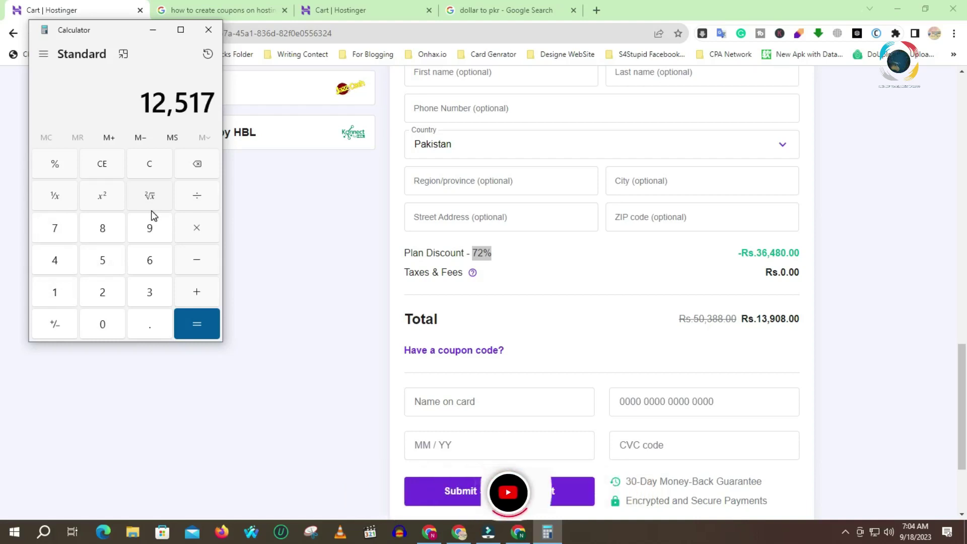
key("minus")
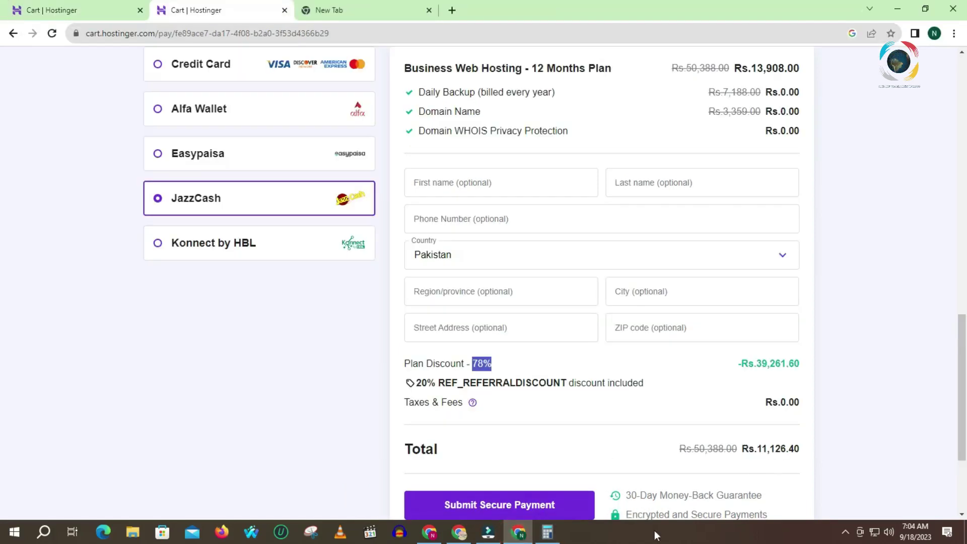
left_click(549, 532)
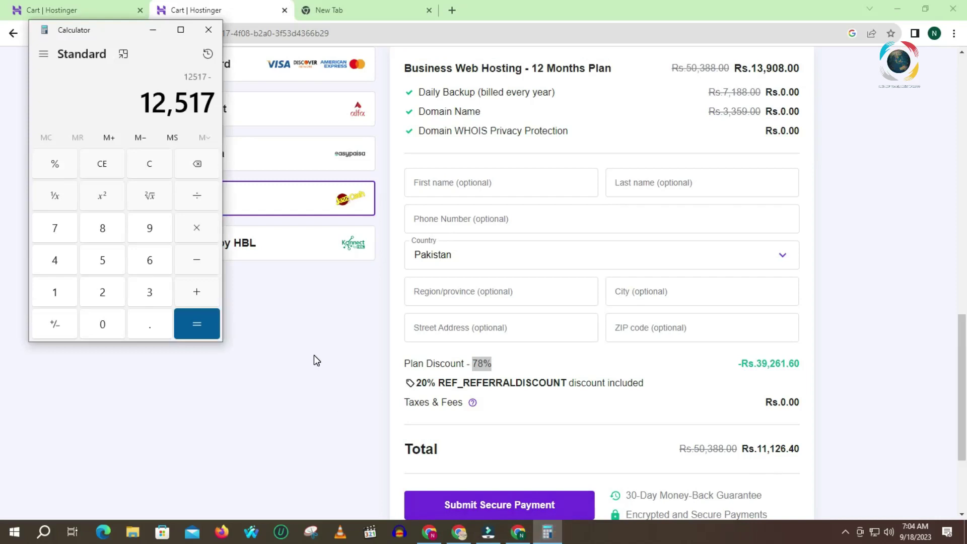
type("11126.40")
key("Return")
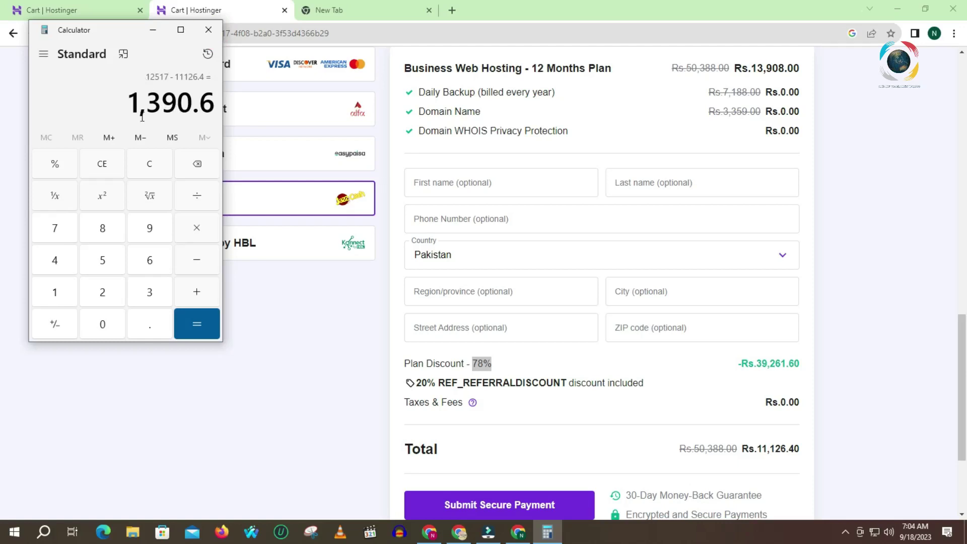
Review the totals of the dollar-priced cart, the referral-discounted cart and the regular rupee-priced cart.
left_click(102, 8)
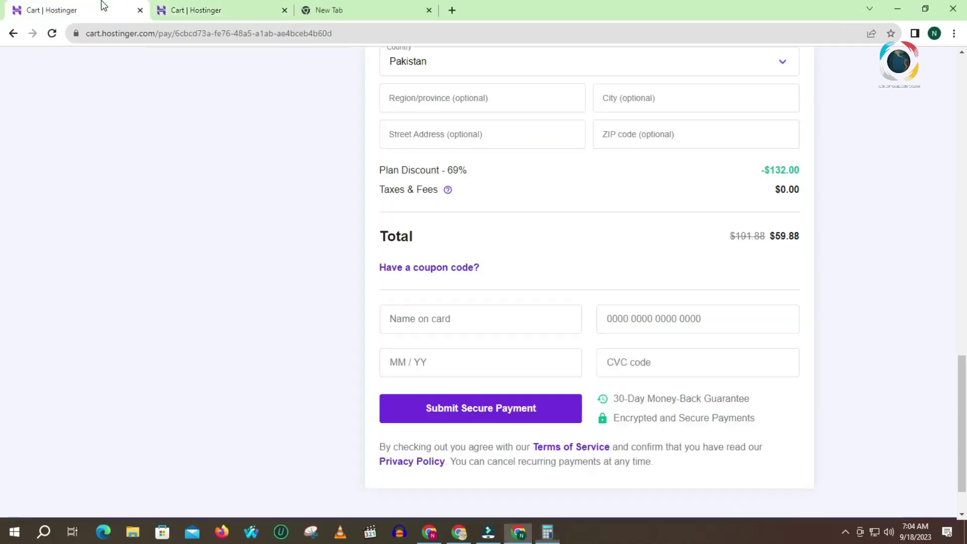
left_click(256, 7)
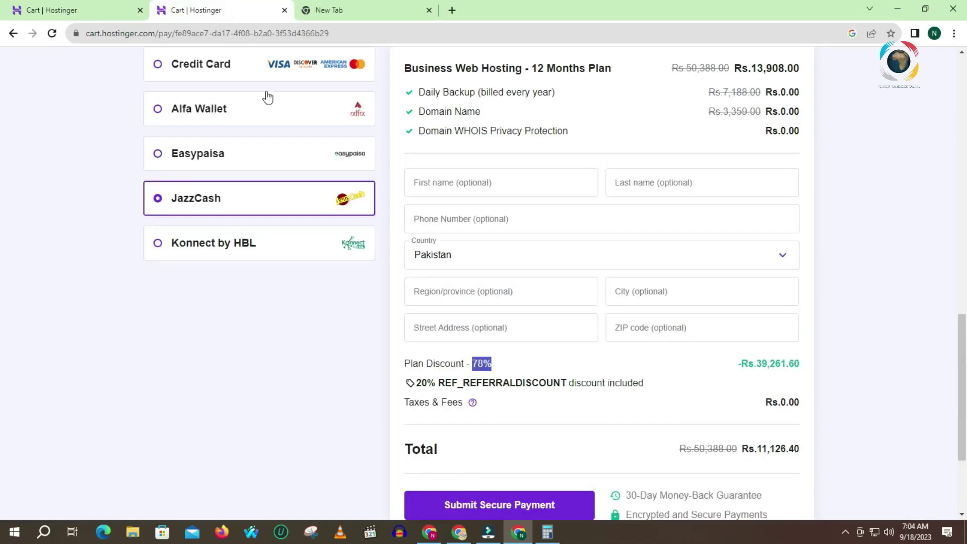
left_click(448, 535)
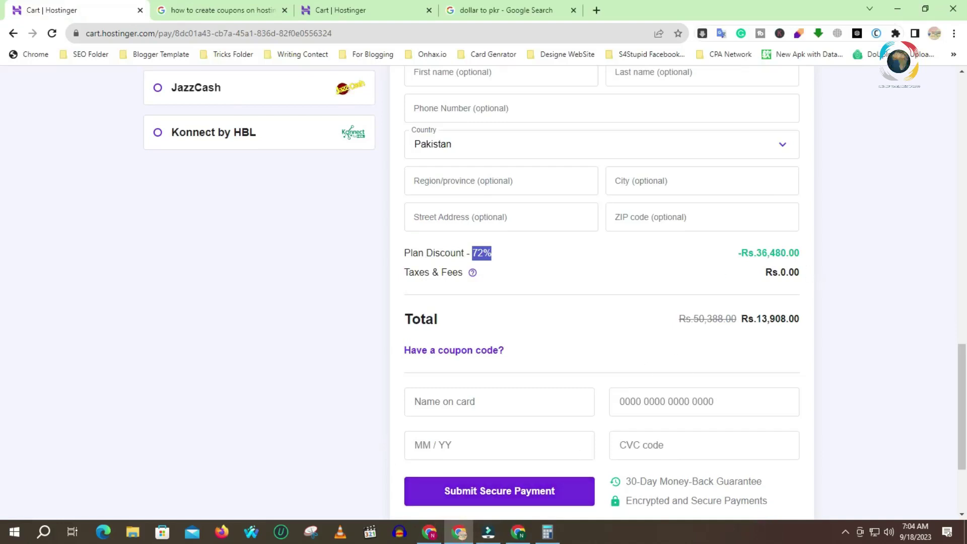
Clear Calculator, subtract 11,126 from the regular cart total of 13,908, and minimize Calculator.
left_click(548, 532)
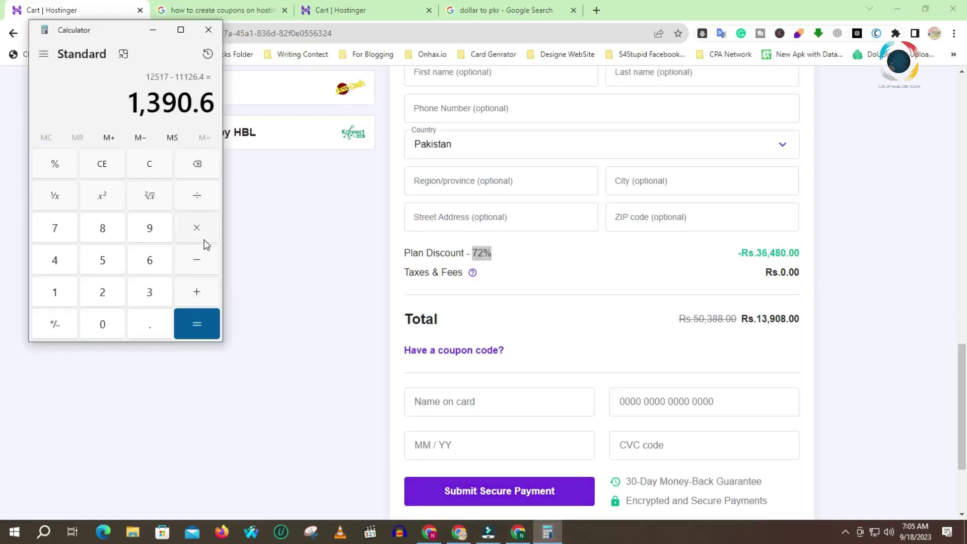
key("Escape")
type("13908")
key("minus")
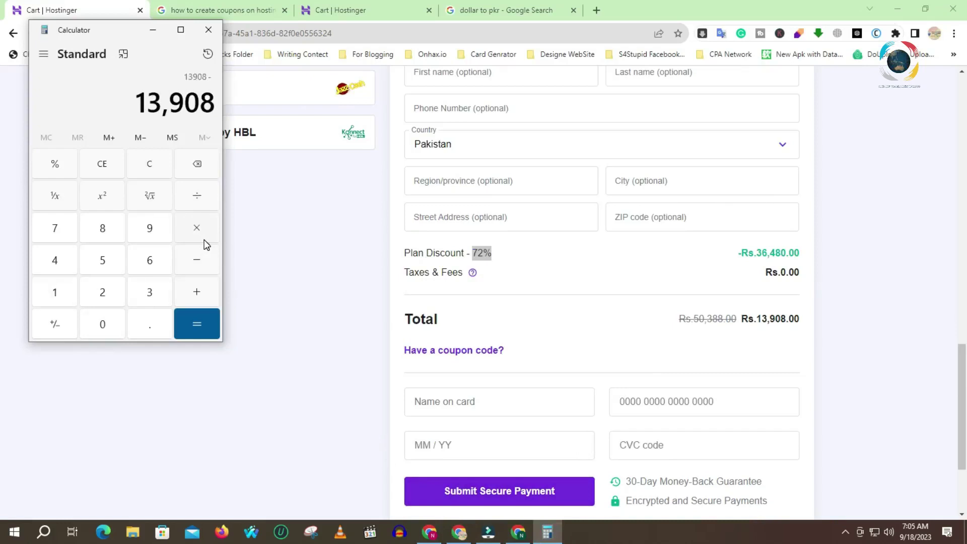
left_click(517, 532)
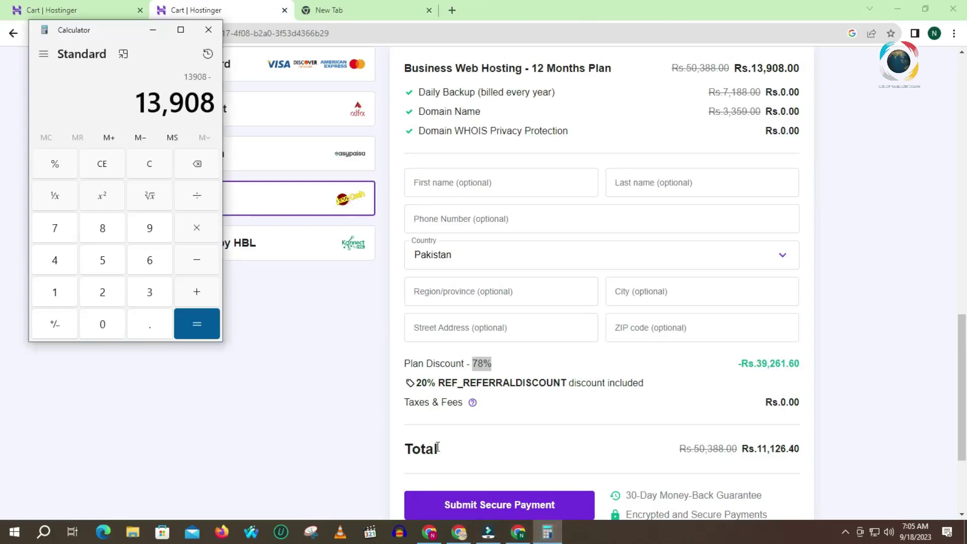
type("11")
type("126")
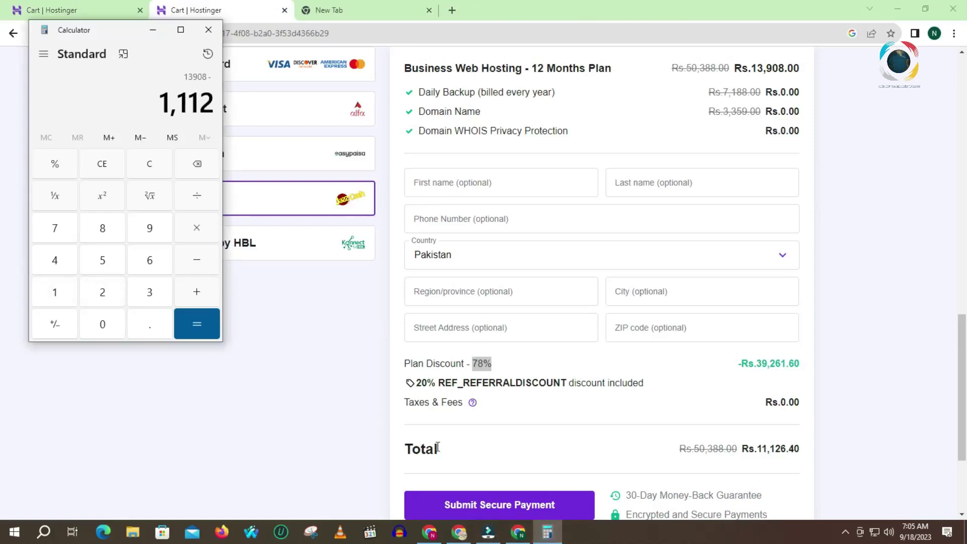
key("Return")
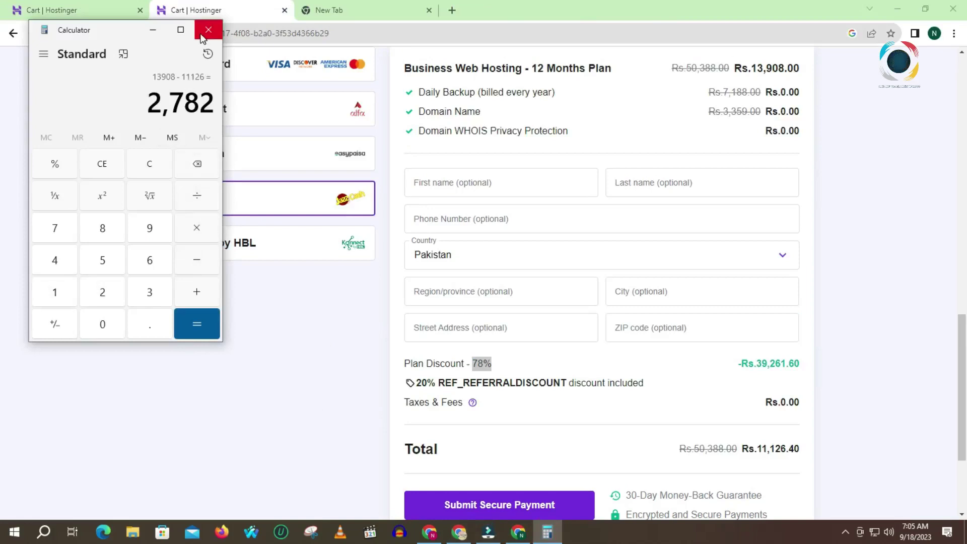
left_click(153, 30)
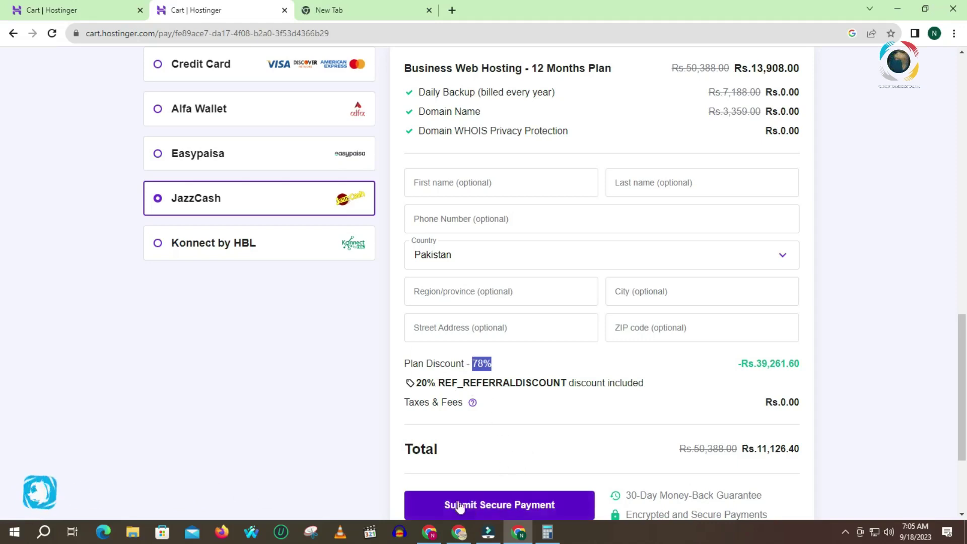
Submit the secure payment for the referral-discounted JazzCash order and start filling in the account's email address.
left_click(496, 506)
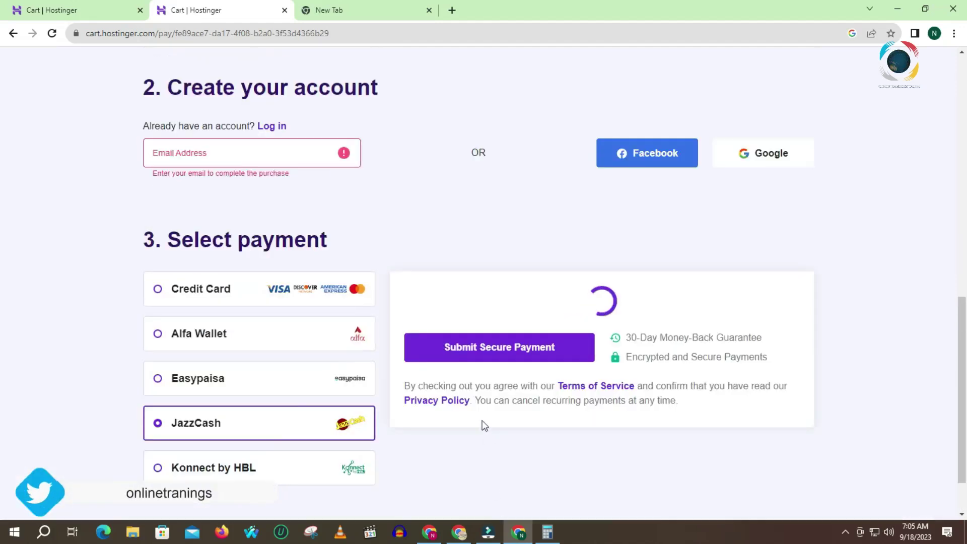
left_click(212, 149)
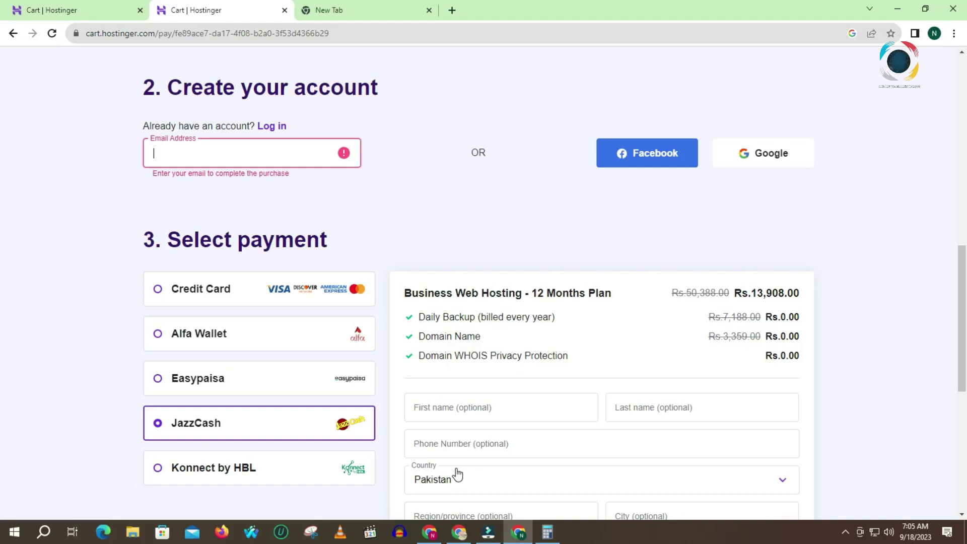
Switch to the Hostinger hPanel window, go to its home page and look through the account options.
mouse_move(430, 538)
left_click(398, 478)
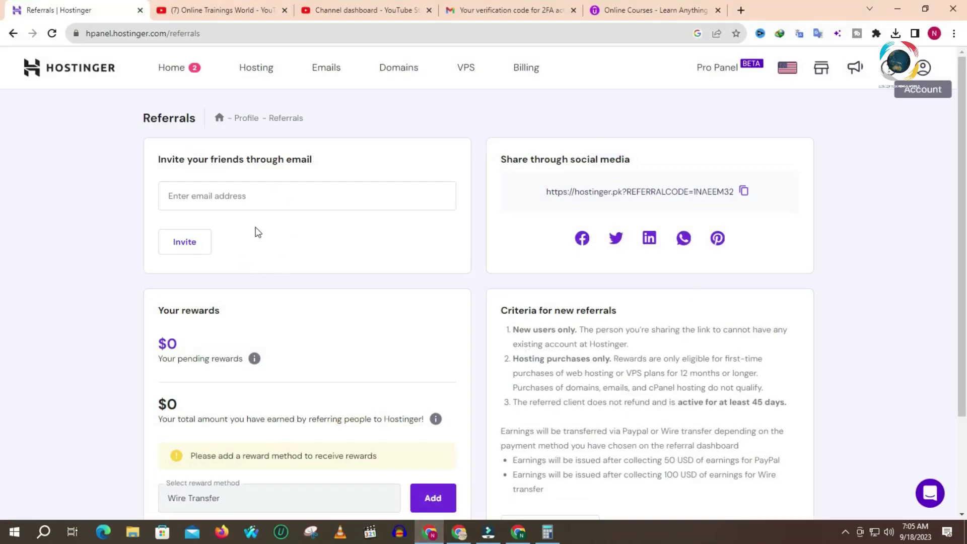
left_click(196, 75)
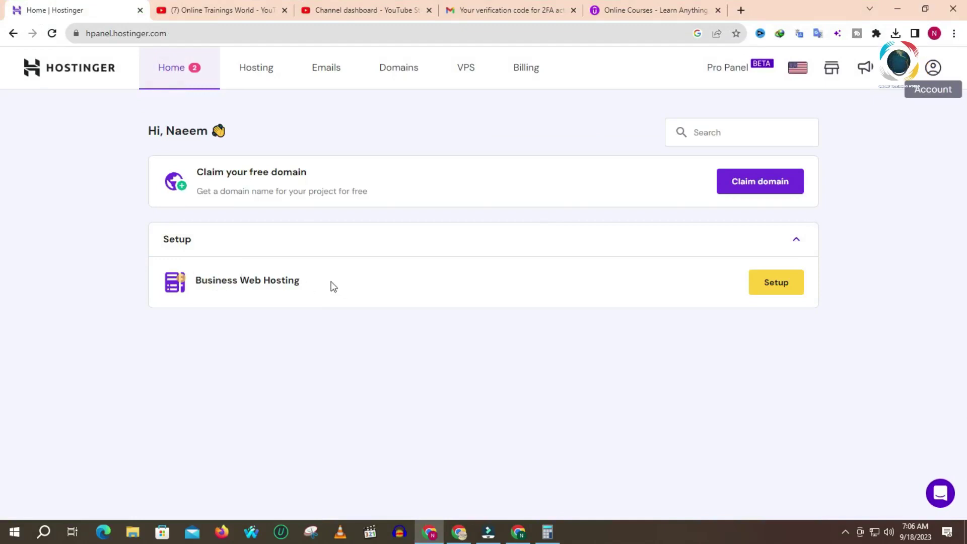
left_click(932, 68)
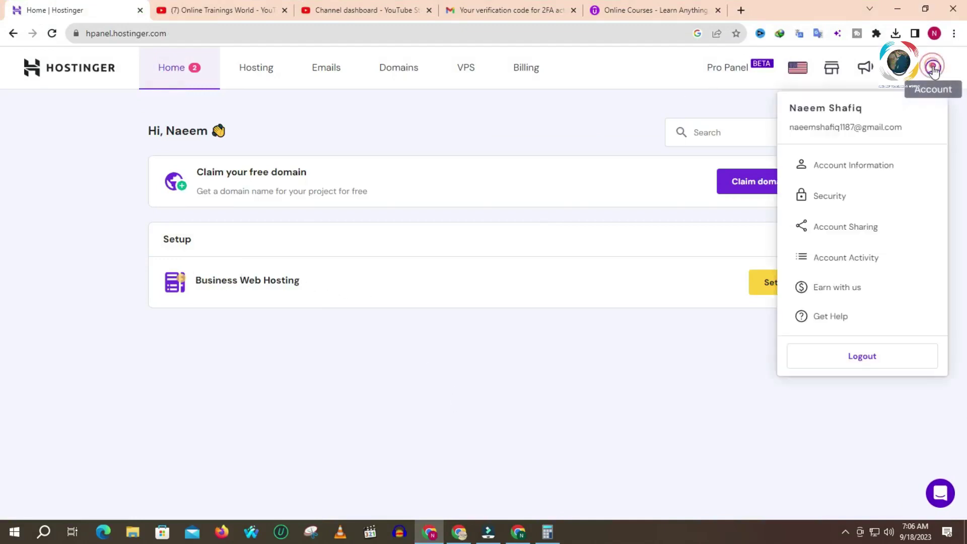
left_click(499, 114)
Switch from the YouTube Studio dashboard to the Online Trainings World channel page on YouTube.
left_click(343, 9)
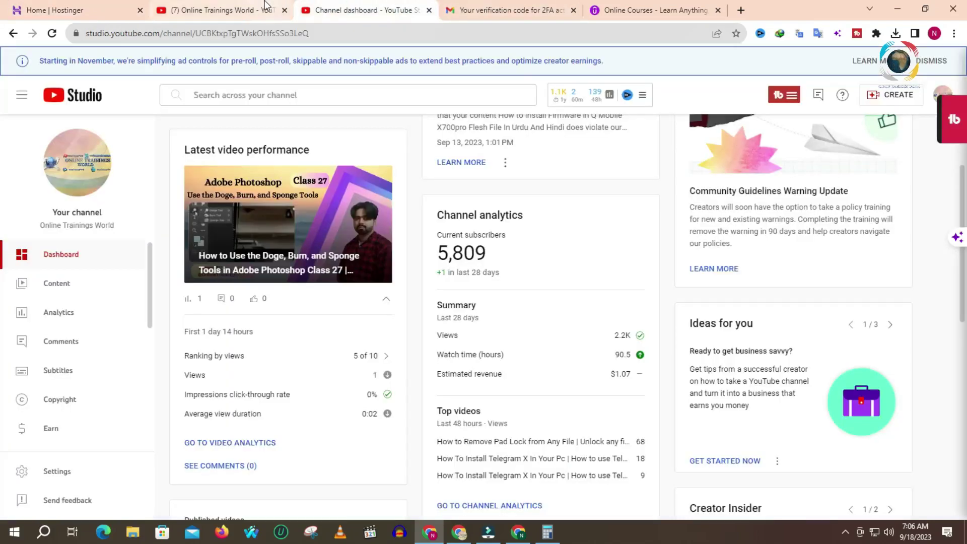
left_click(267, 7)
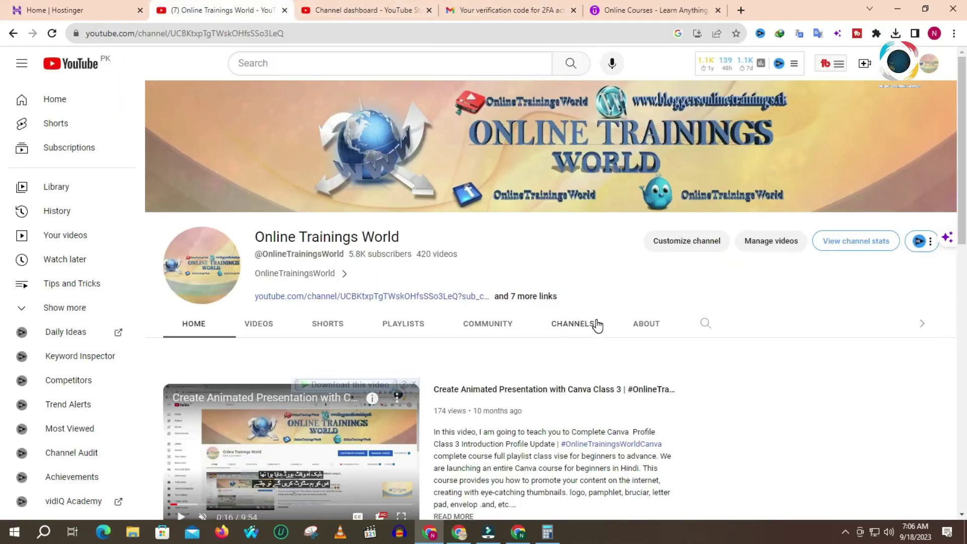